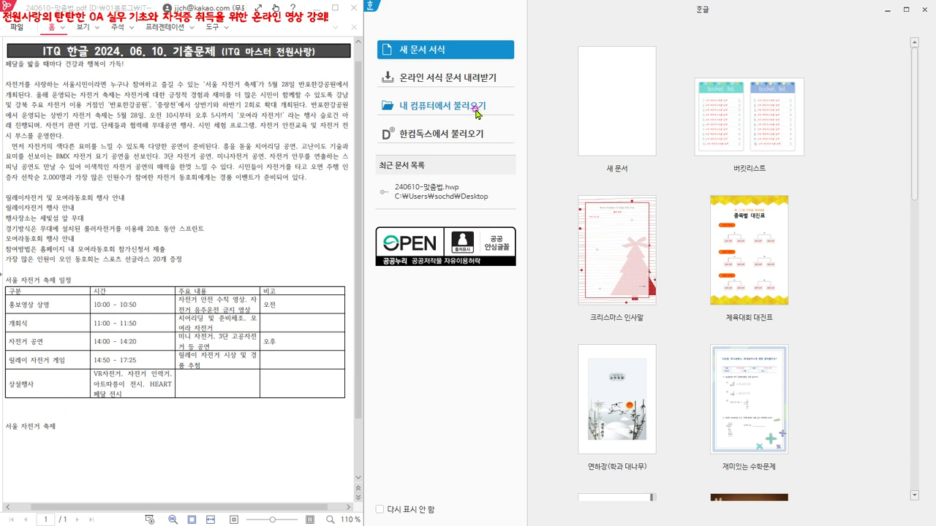
Open the document 240610-맞춤법.hwp from the desktop folder (바탕 화면)
left_click(477, 112)
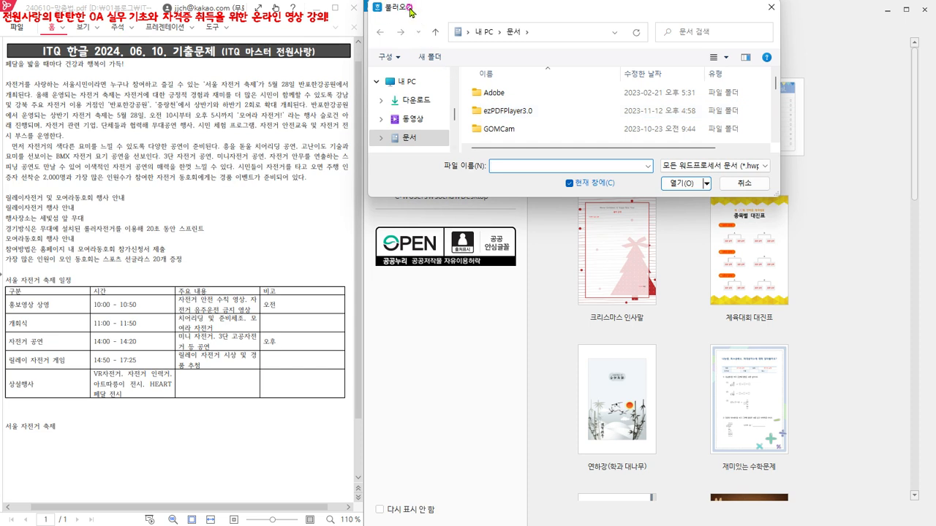
scroll(411, 132, "down", 1)
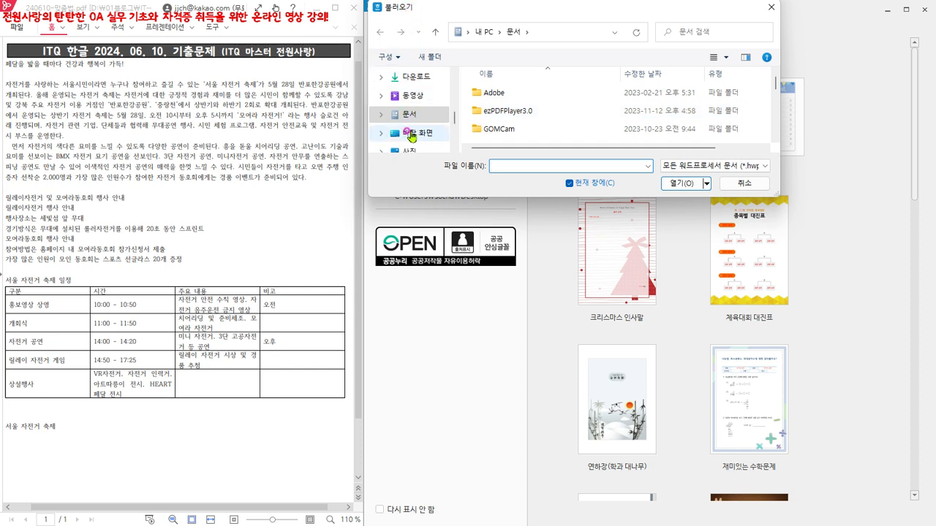
left_click(411, 136)
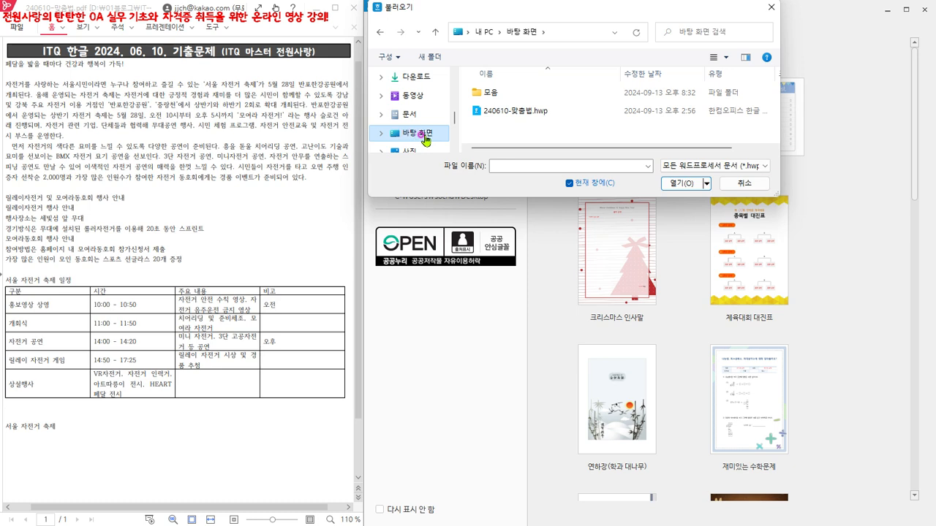
left_click(525, 114)
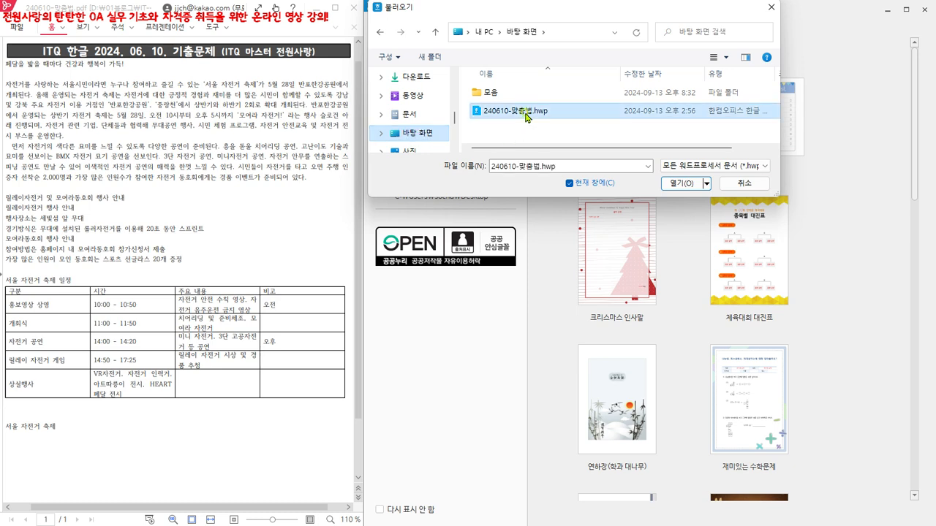
left_click(685, 184)
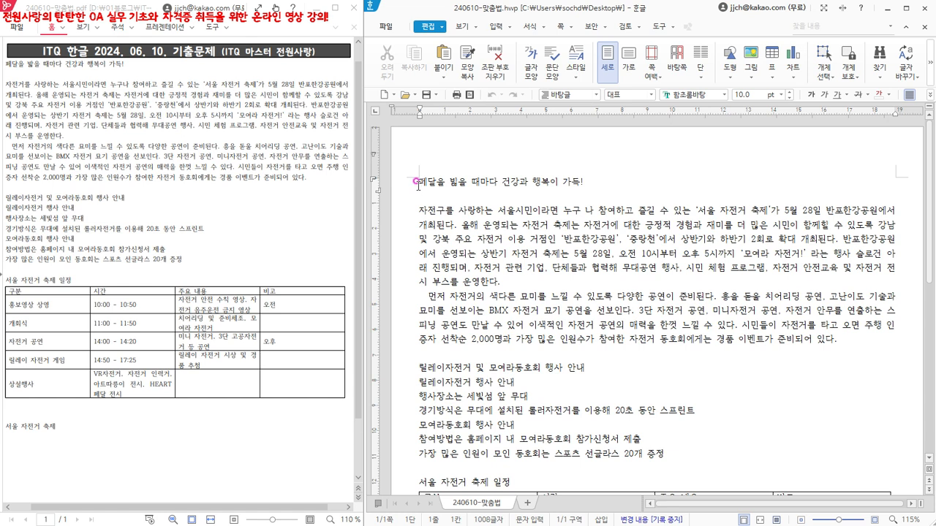
Examine the opening line, the two body paragraphs and the 릴레이자전거 및 모여라동호회 행사 안내 section against the reference PDF
left_click_drag(587, 182, 414, 182)
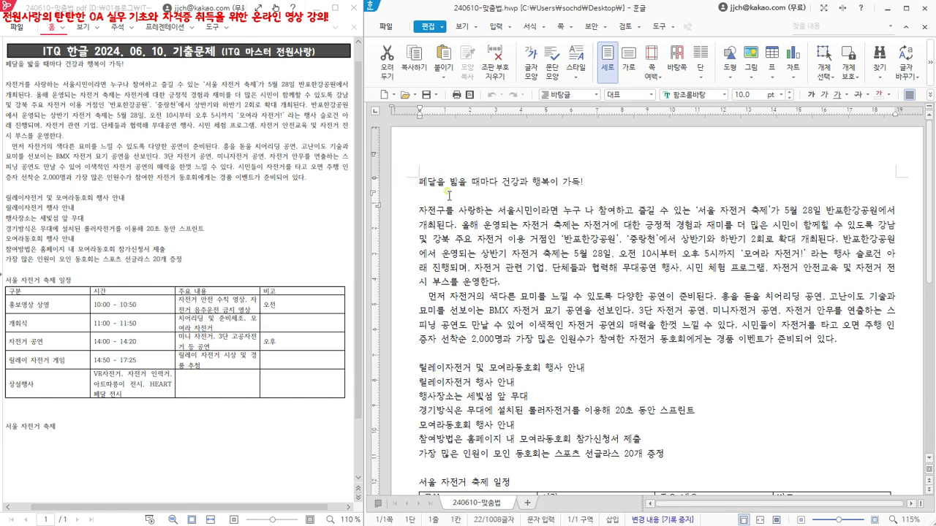
left_click_drag(419, 212, 503, 282)
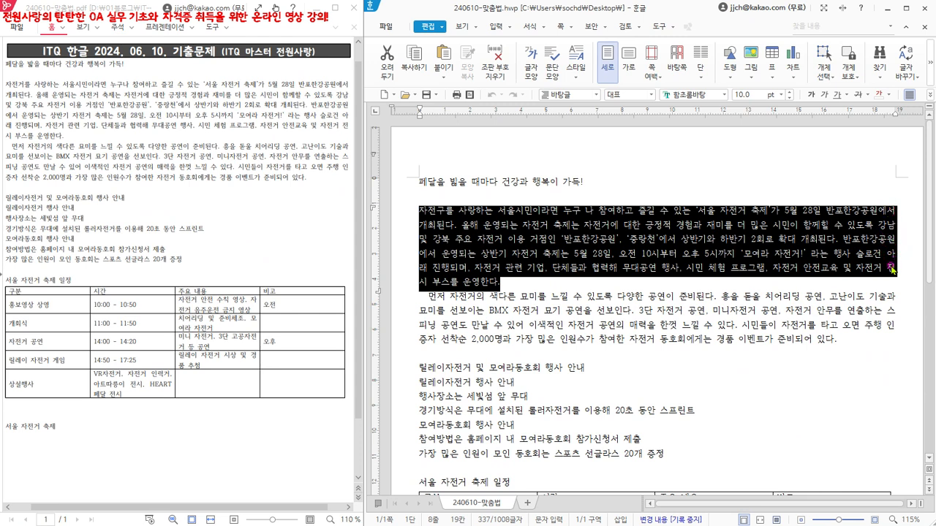
left_click(501, 280)
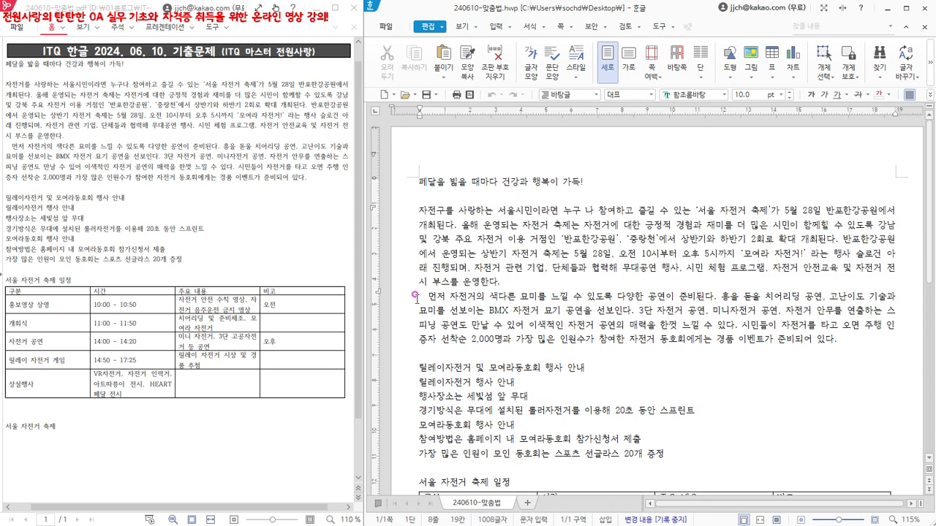
left_click_drag(416, 295, 429, 296)
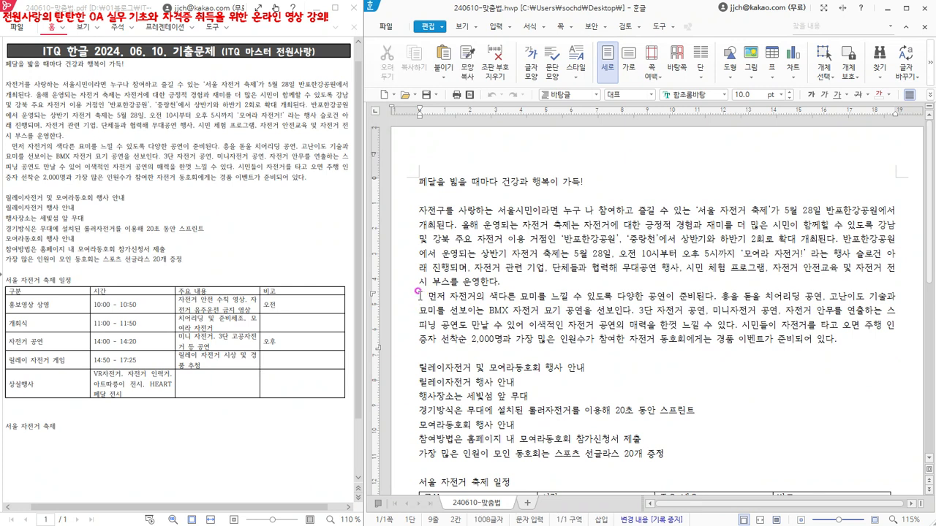
left_click_drag(424, 296, 844, 333)
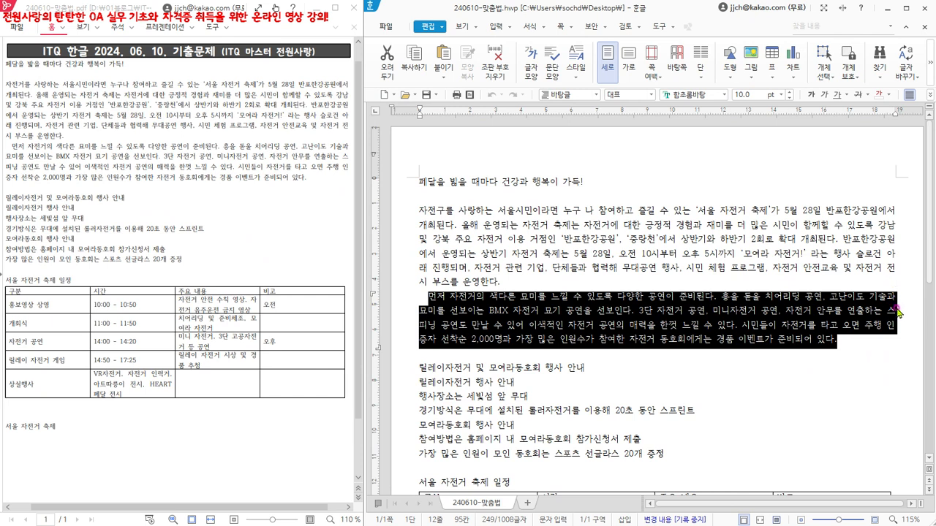
left_click(841, 339)
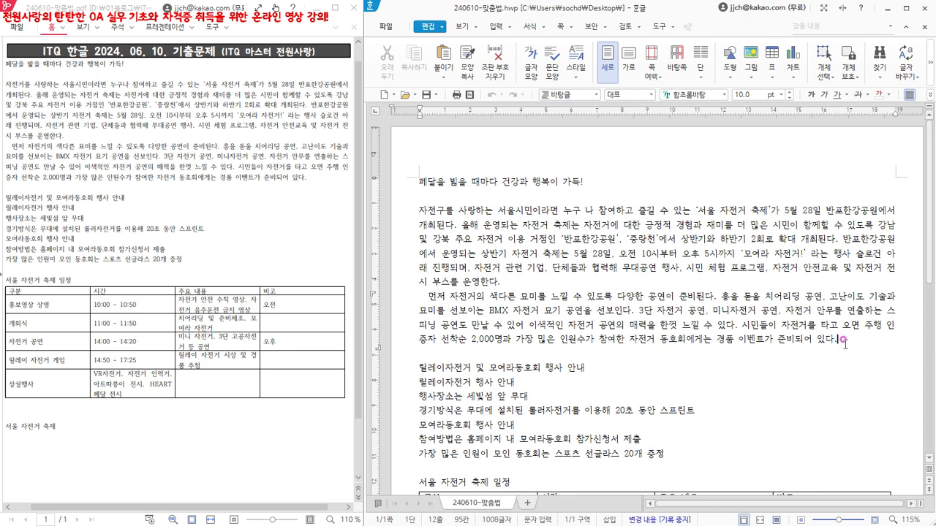
left_click(427, 353)
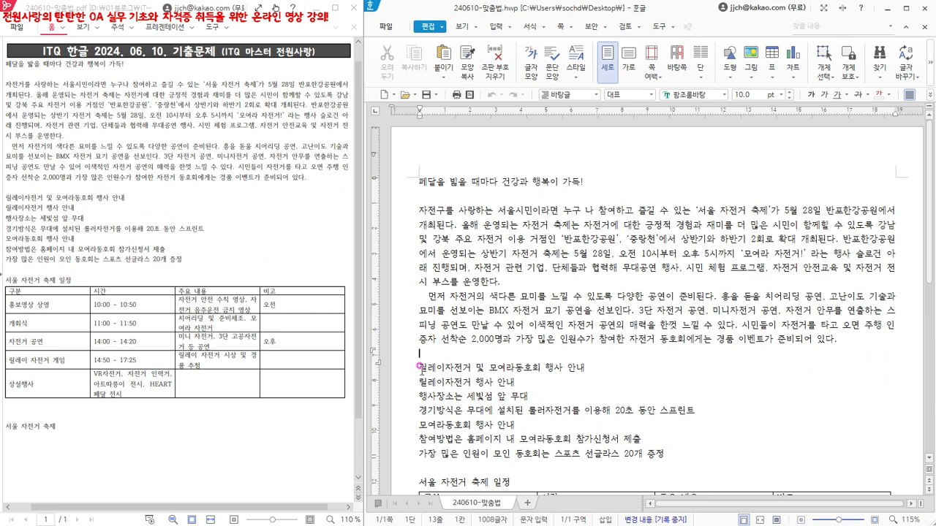
left_click_drag(418, 368, 607, 368)
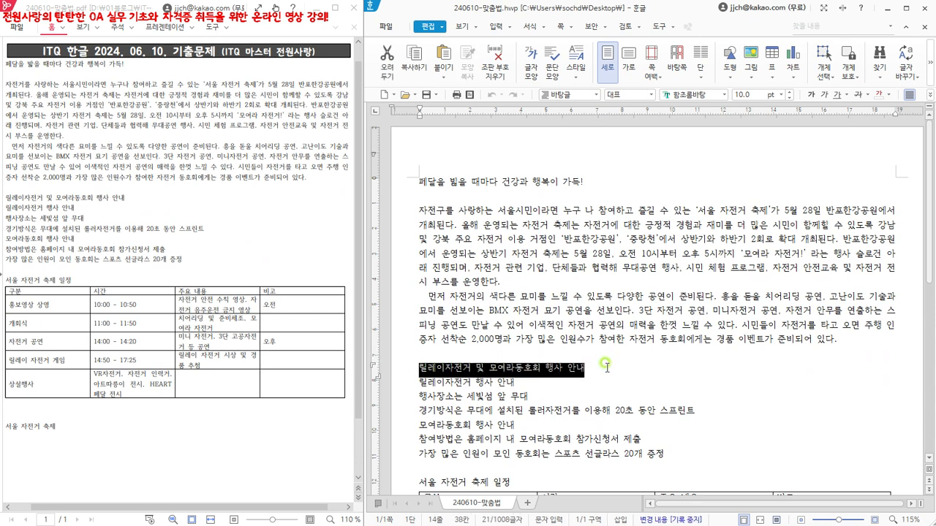
scroll(606, 365, "down", 2)
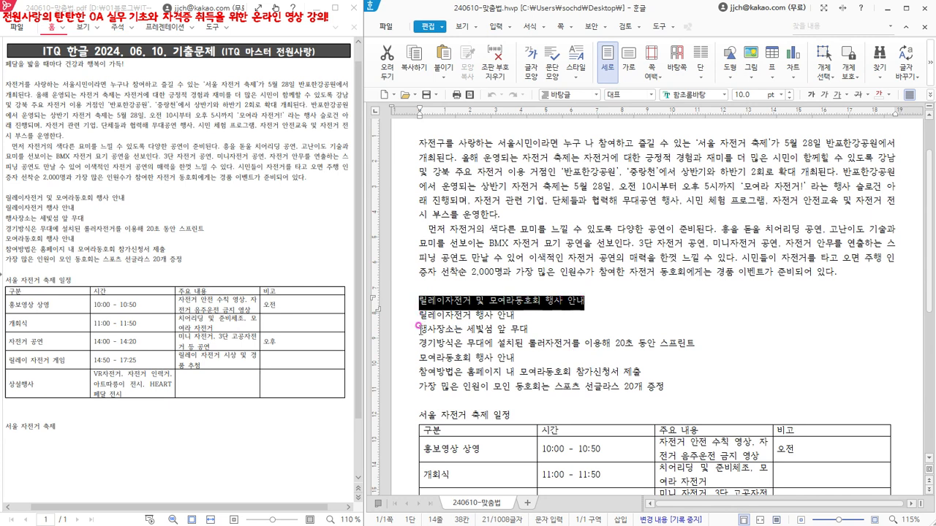
left_click_drag(416, 313, 672, 389)
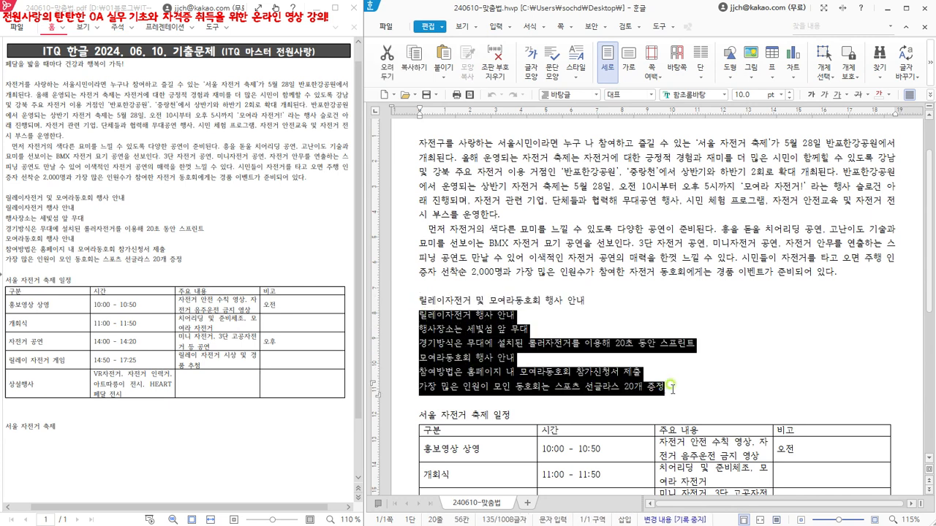
scroll(713, 375, "down", 2)
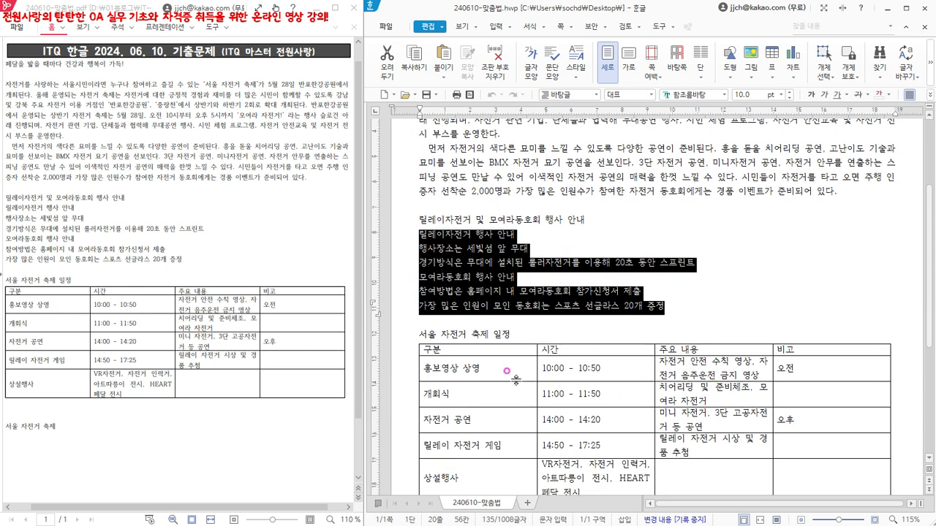
Examine the 서울 자전거 축제 일정 heading, its schedule table and the closing 서울 자전거 축제 line, including the blank lines between them
left_click(421, 320)
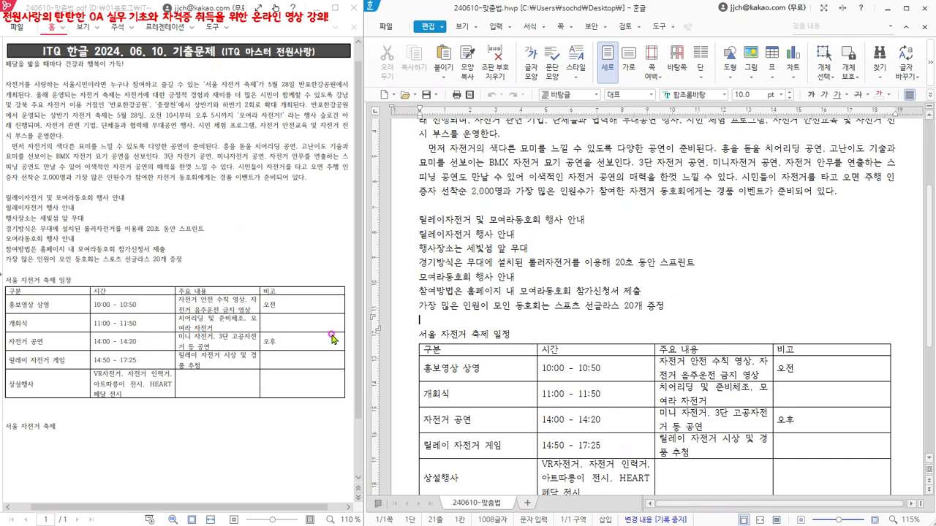
left_click_drag(419, 327, 537, 330)
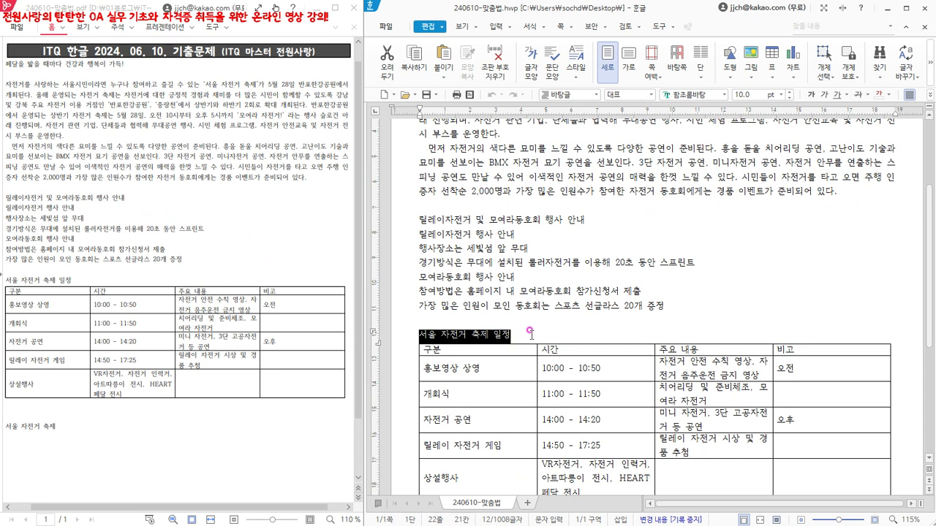
left_click(531, 334)
scroll(531, 333, "down", 2)
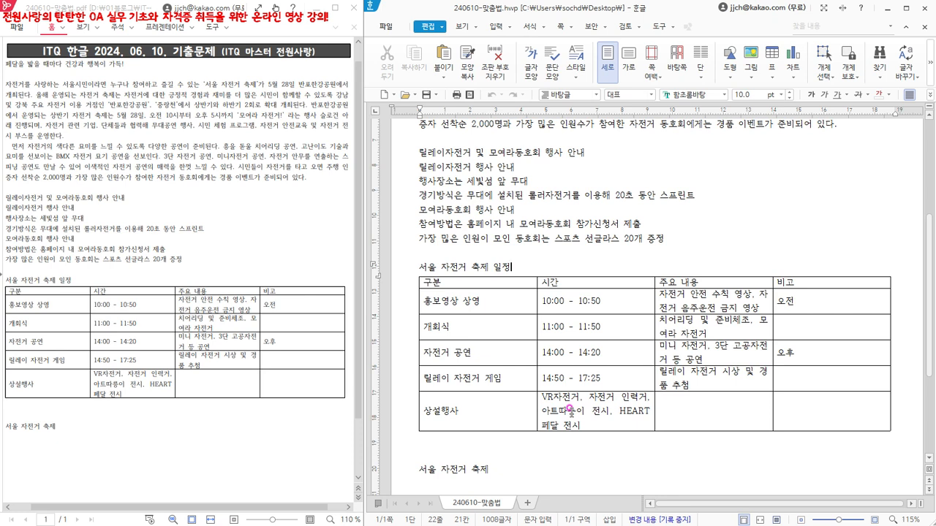
scroll(569, 411, "down", 2)
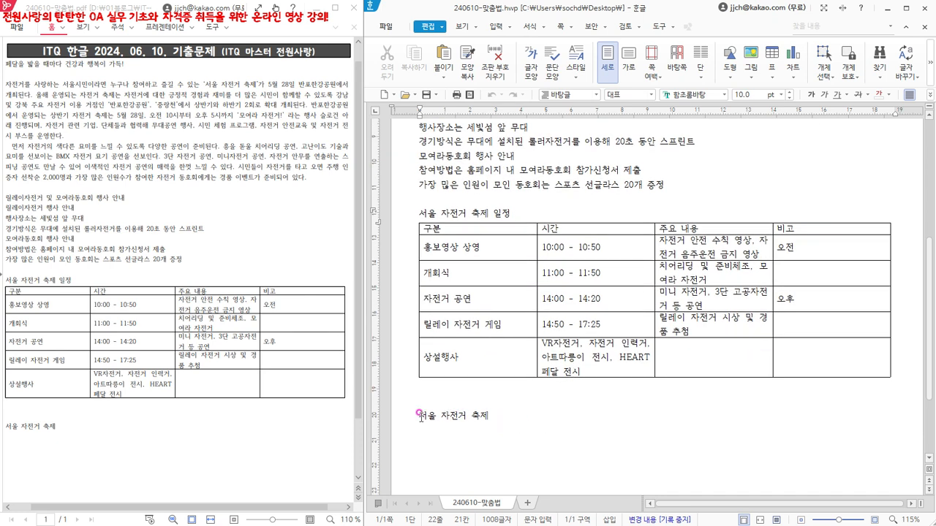
left_click_drag(419, 417, 494, 422)
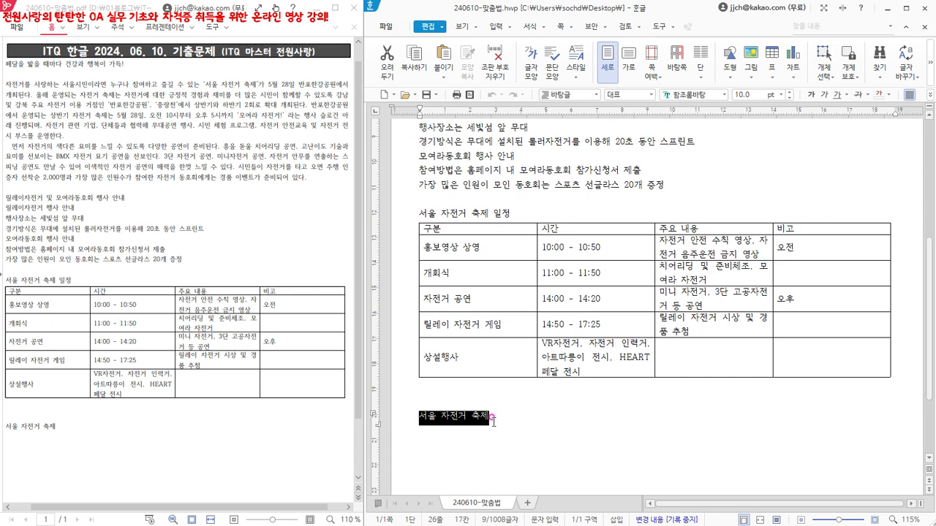
left_click(497, 422)
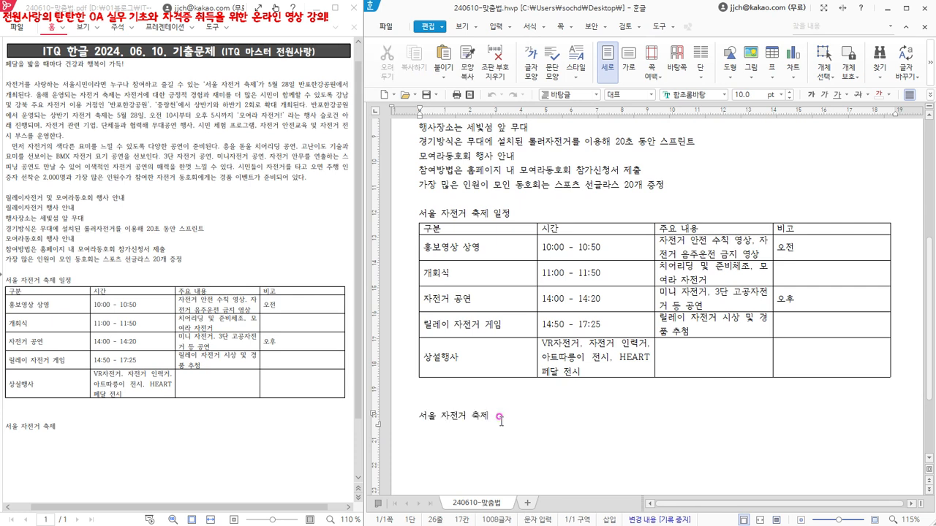
left_click_drag(499, 421, 415, 421)
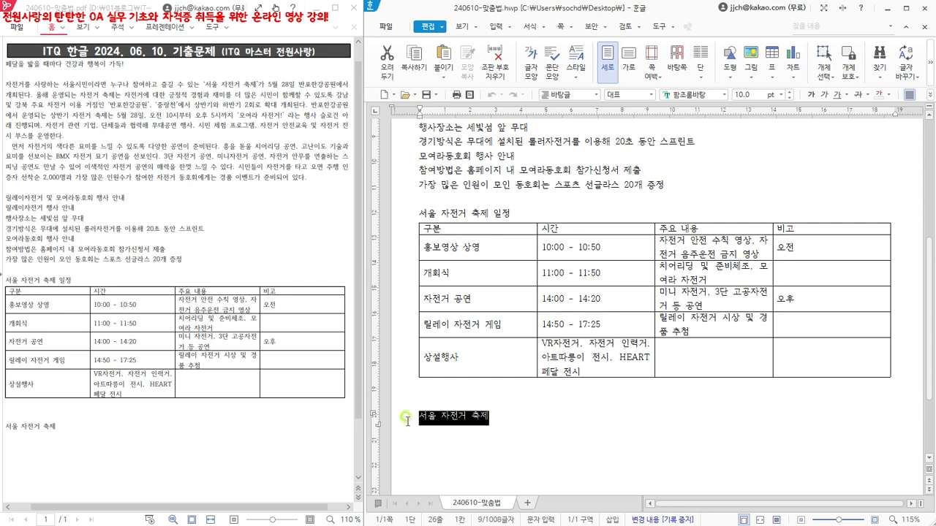
left_click(442, 418)
left_click(423, 384)
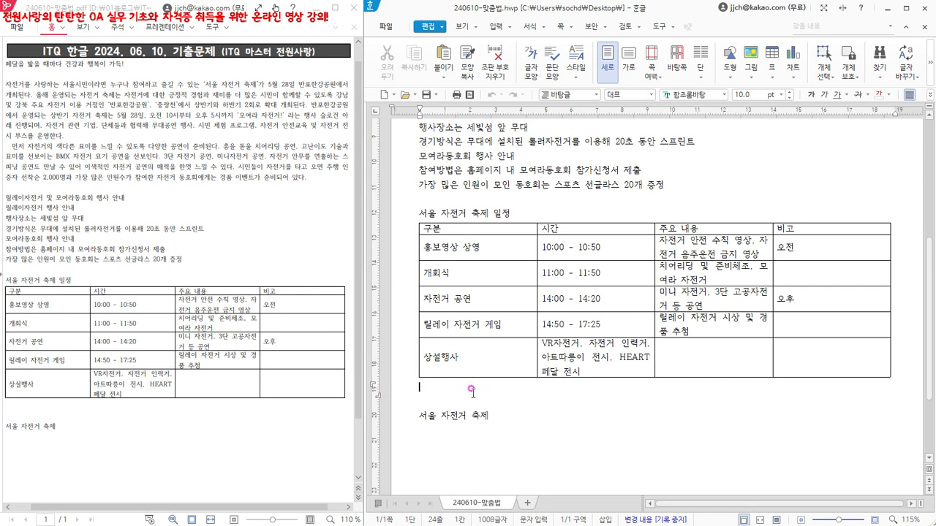
scroll(471, 389, "down", 3)
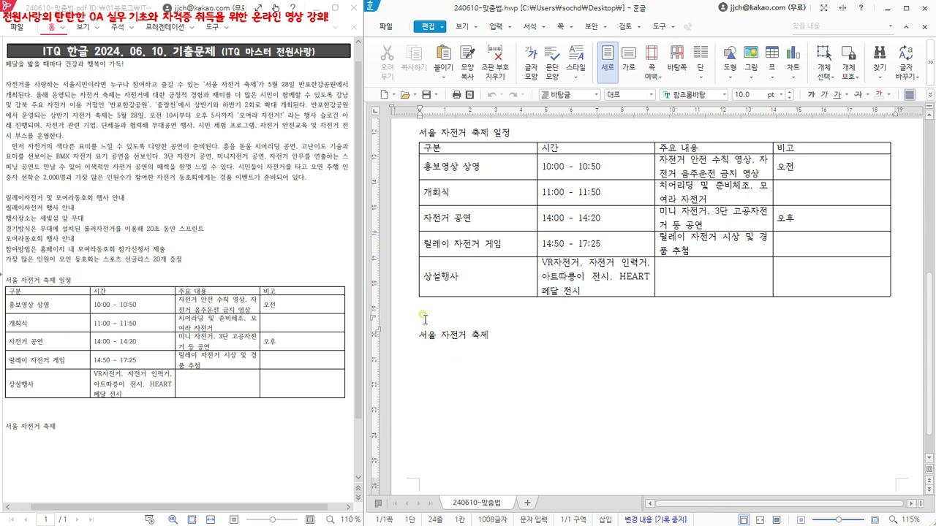
left_click(451, 319)
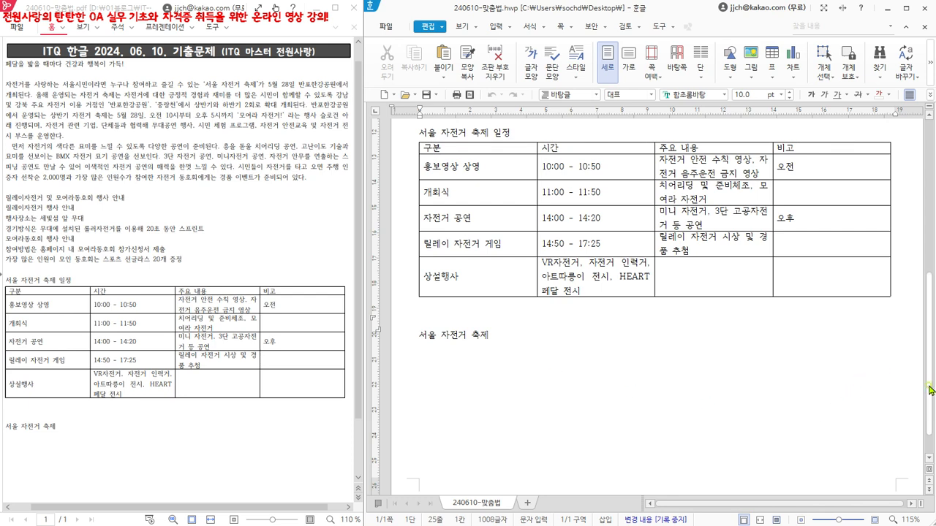
Run the spelling check (맞춤법 검사/교정) from the very beginning of the document, with its dialog moved clear of the first lines
left_click_drag(930, 386, 930, 231)
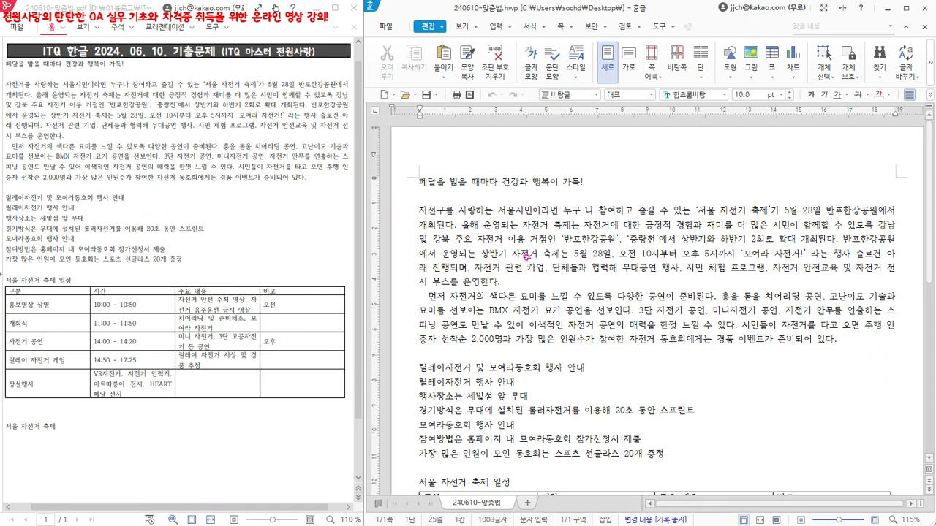
left_click(420, 181)
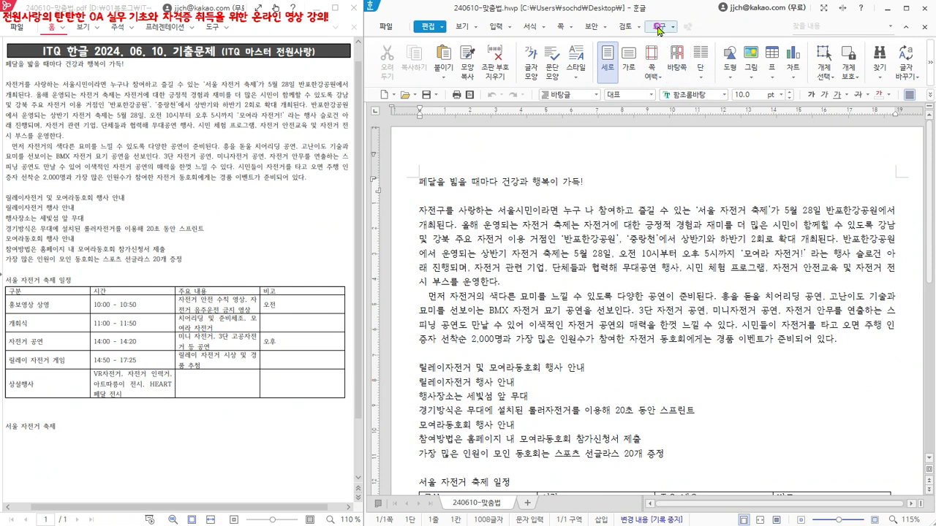
left_click(659, 27)
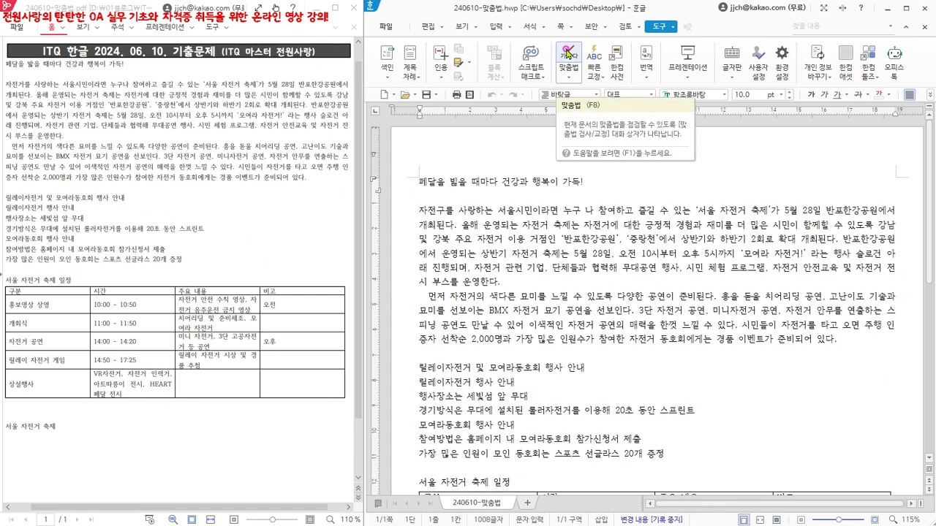
left_click(673, 28)
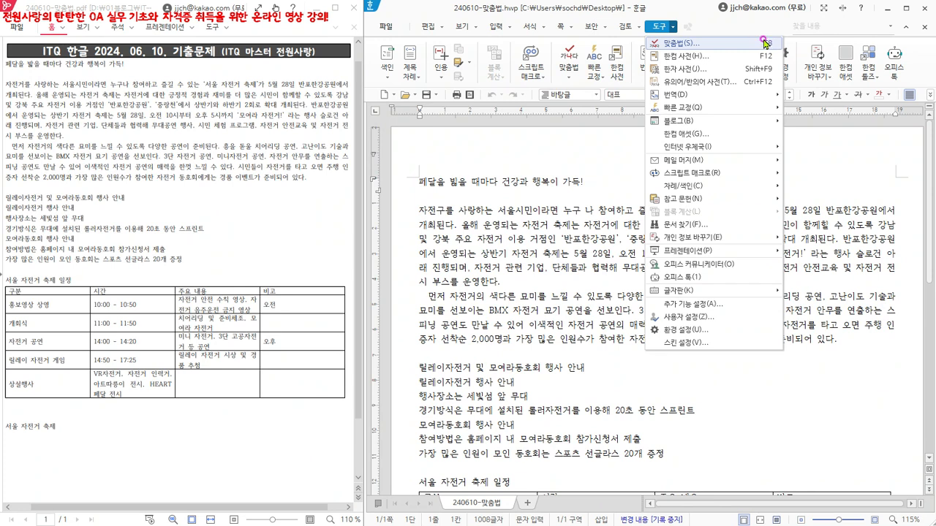
left_click(422, 179)
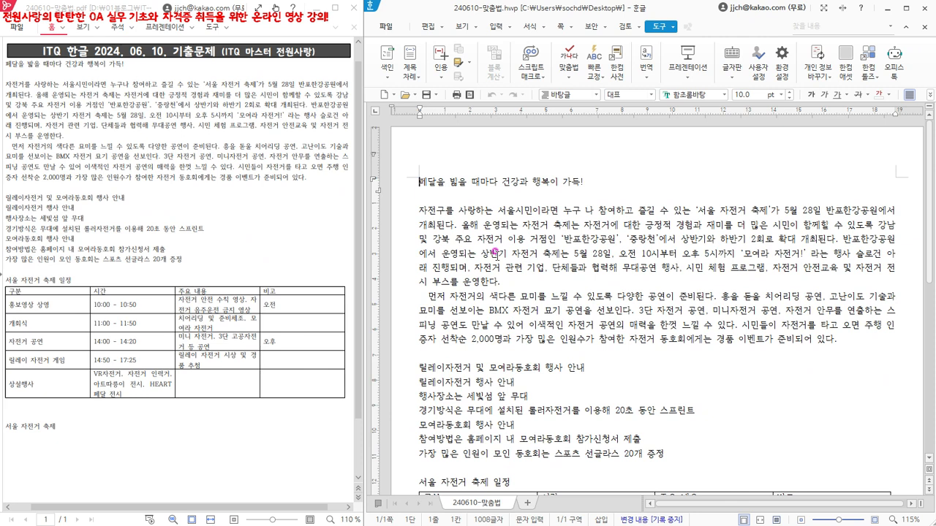
key("F8")
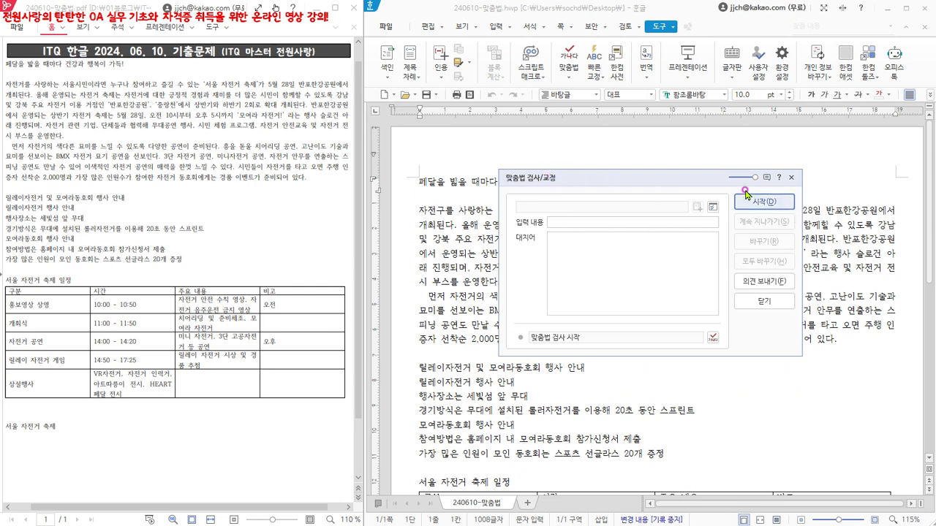
left_click_drag(693, 177, 706, 257)
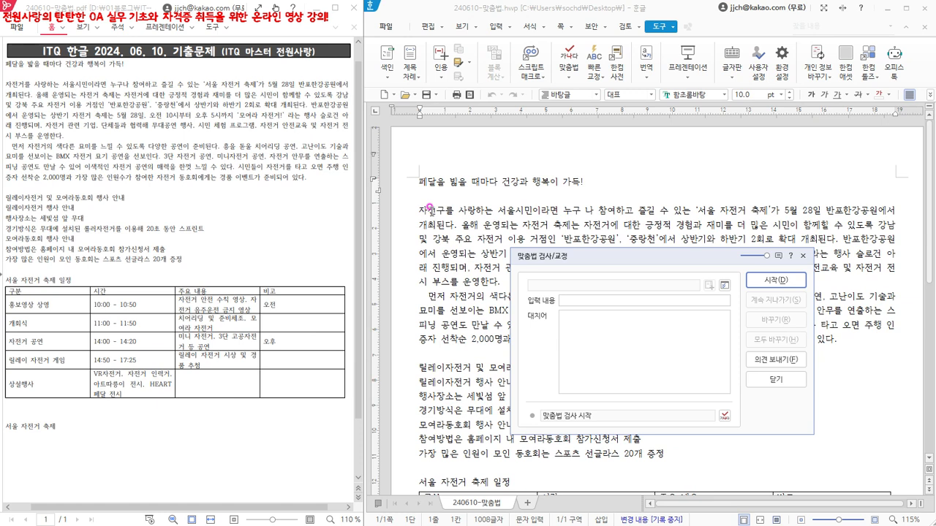
left_click(777, 280)
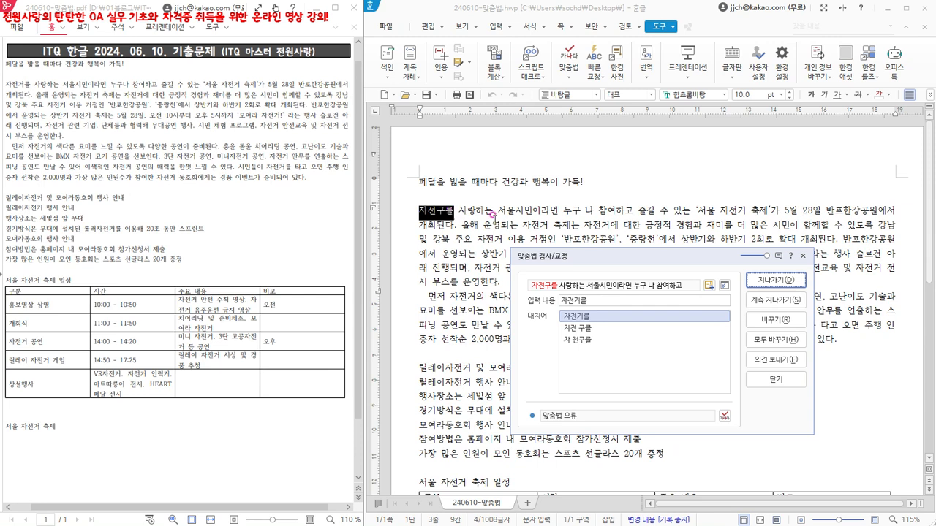
Review the spelling checker's user dictionary (사용자 사전) and leave its settings without changing anything
left_click(725, 287)
left_click(637, 272)
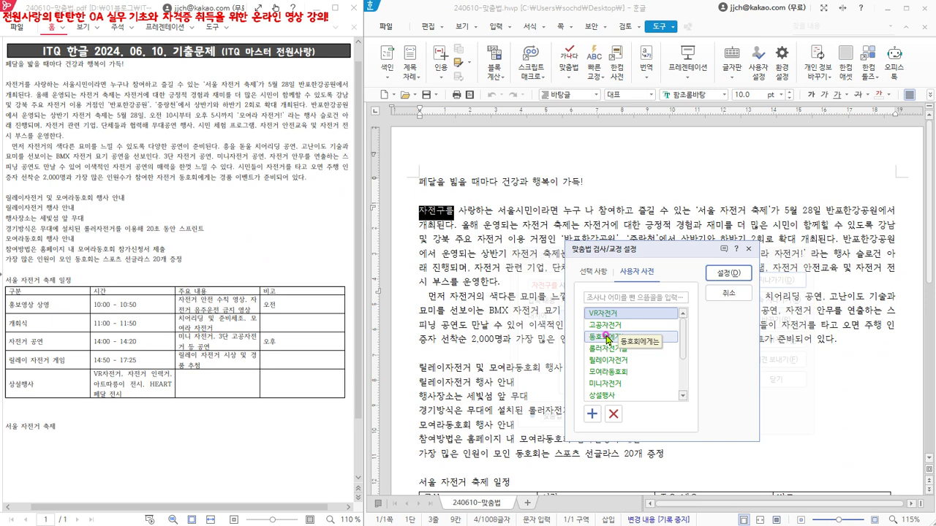
left_click(729, 294)
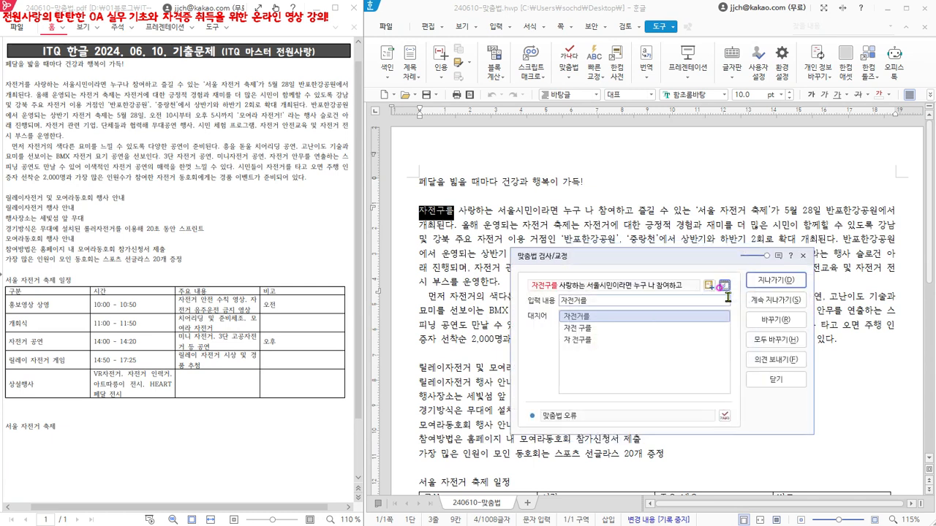
Replace 자전구를 with 자전거를 and 누구 나 with 누구나 in the first body paragraph
left_click(781, 321)
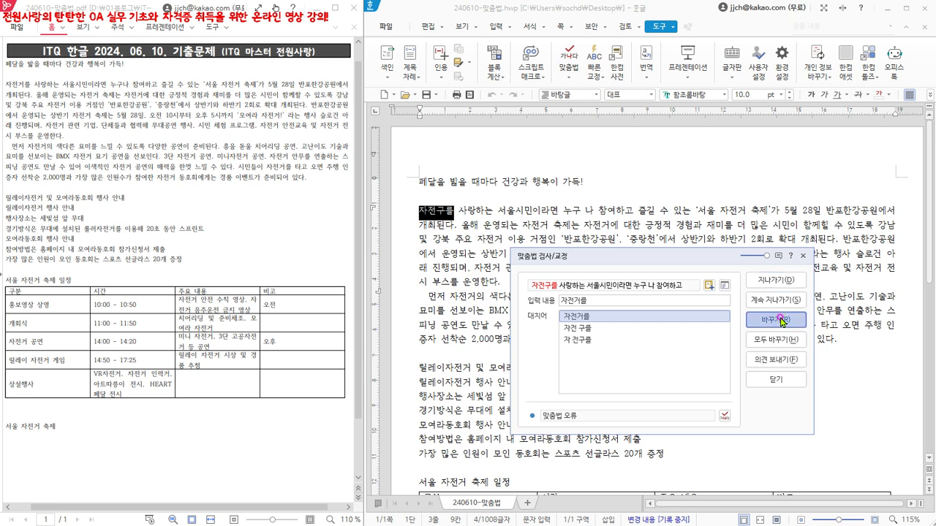
left_click(781, 320)
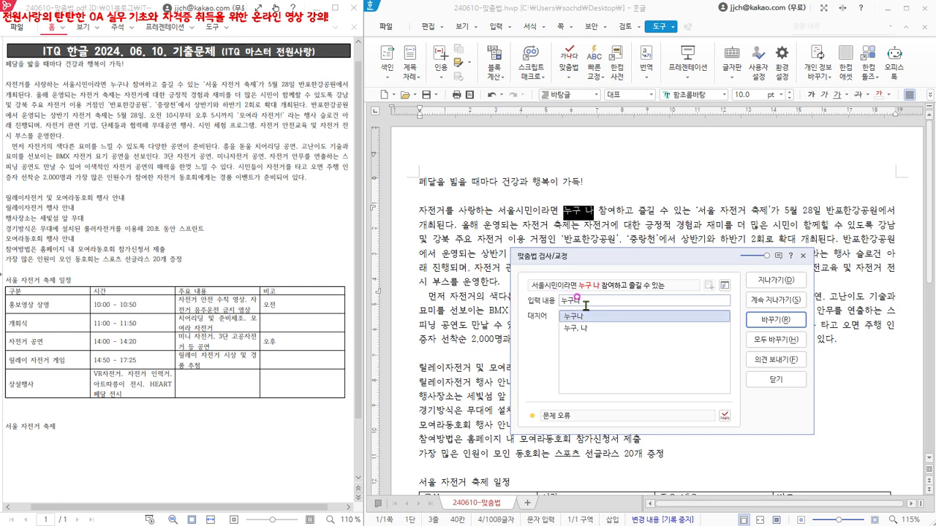
left_click(773, 323)
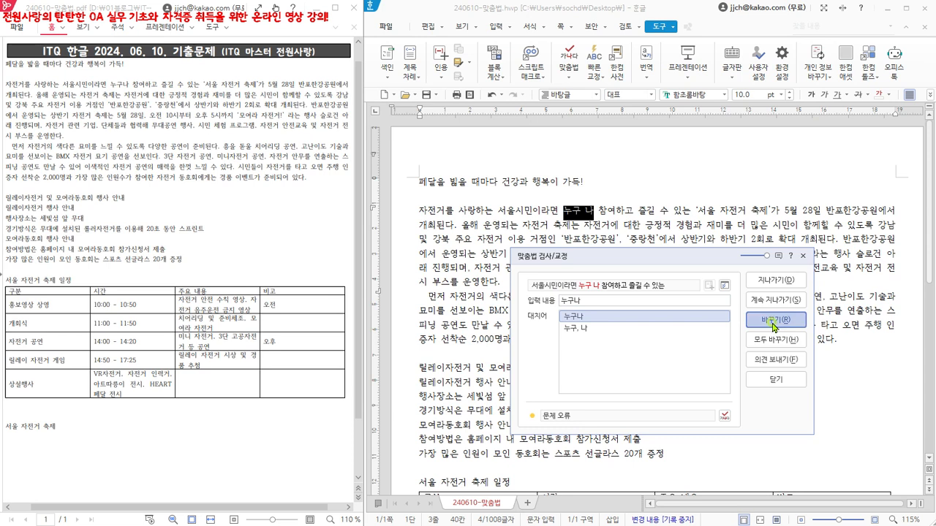
left_click(774, 324)
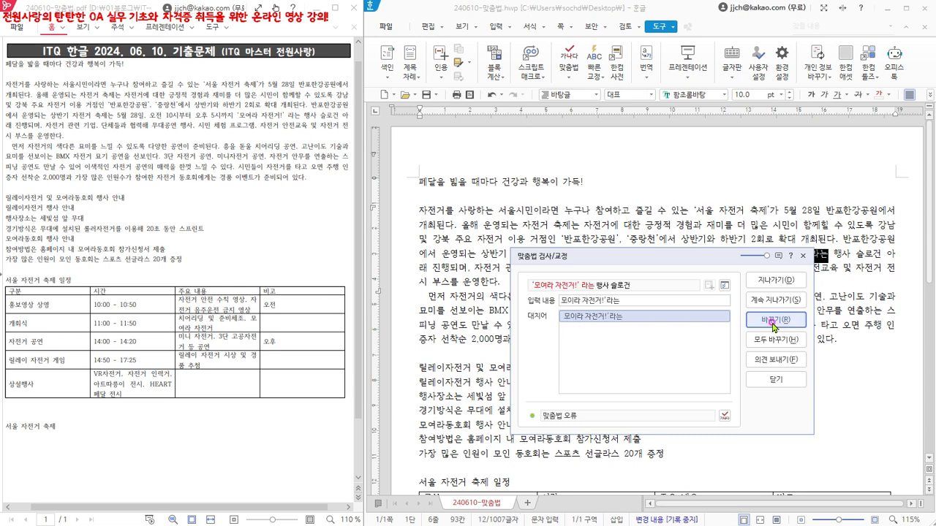
Always skip (계속 지나가기) the flagged phrases '모여라 자전거!' 라는 and 체험 프로그램, with the spelling dialog moved clear of the first paragraph
left_click_drag(710, 256, 710, 291)
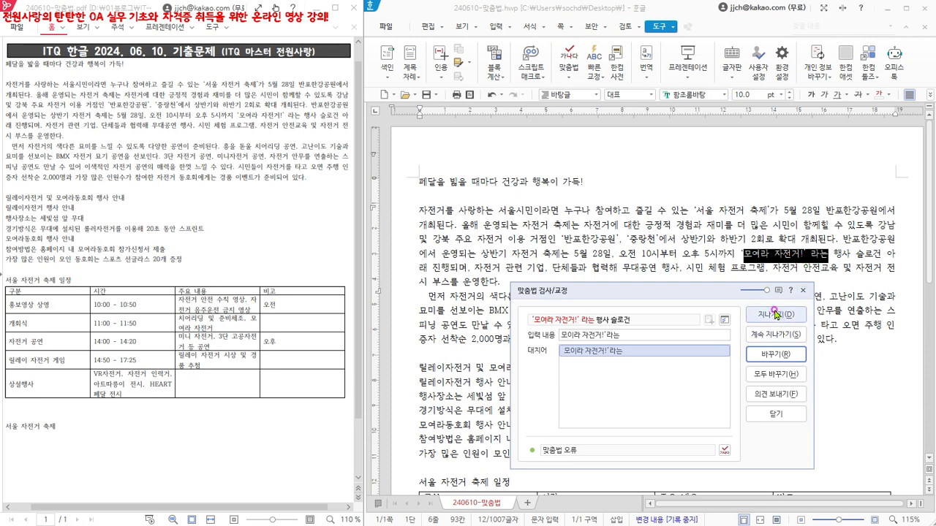
left_click(778, 336)
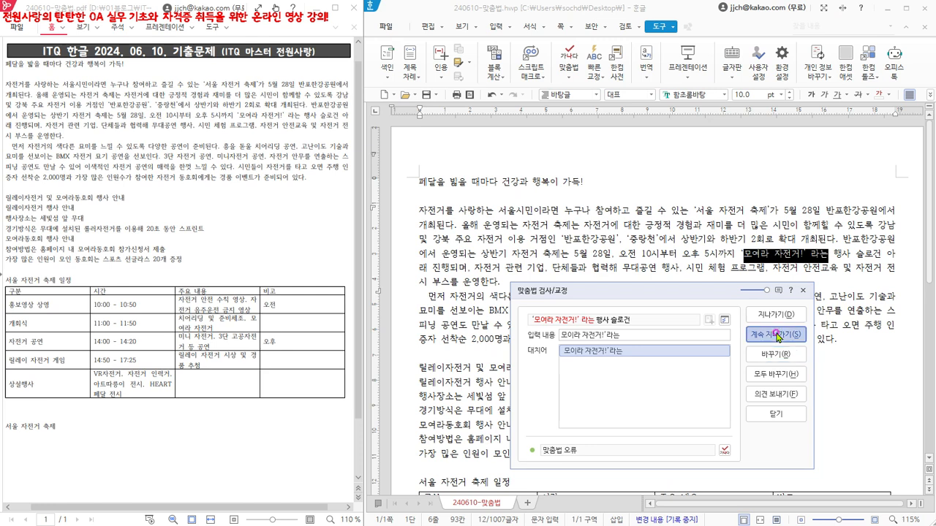
left_click(778, 336)
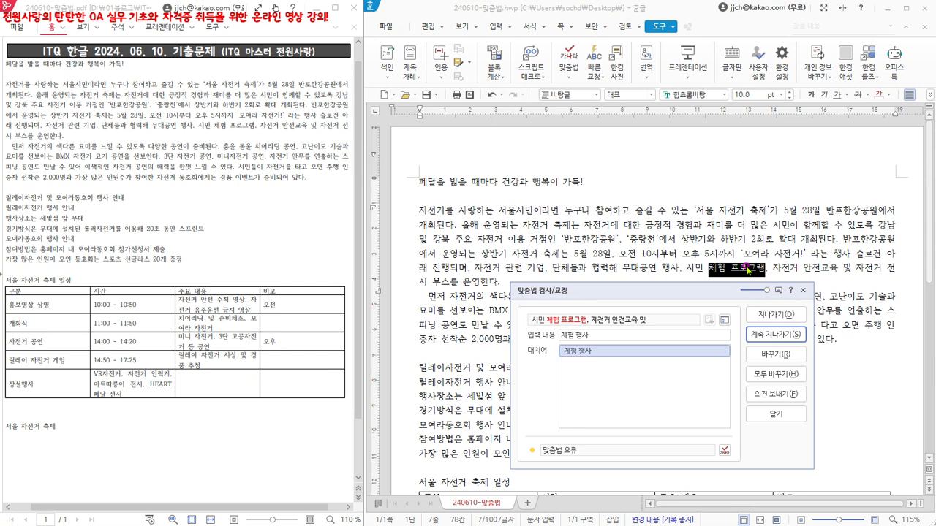
left_click(777, 335)
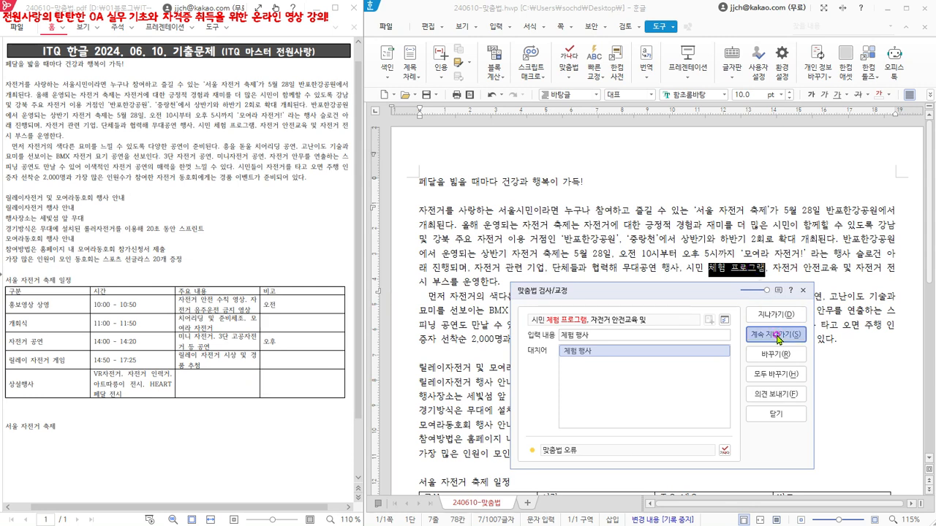
left_click(777, 335)
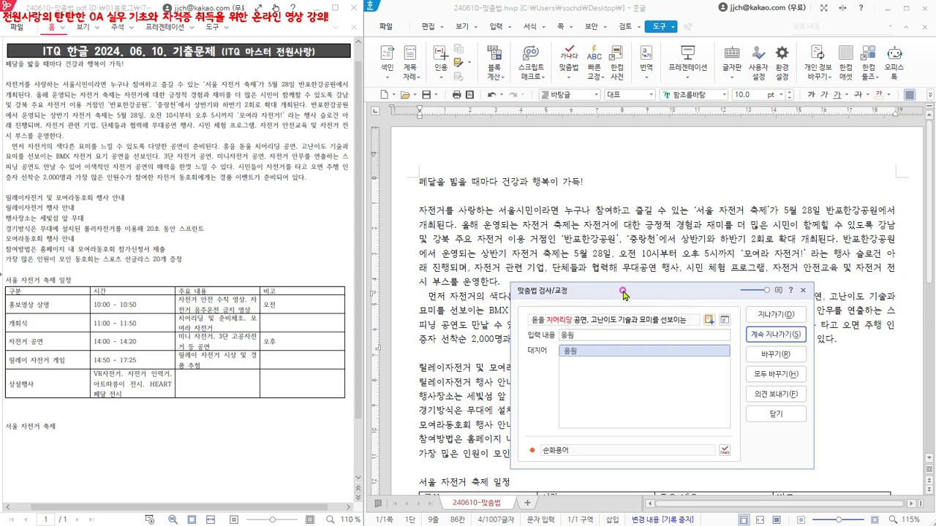
Always skip the flagged words 치어리딩 and 미니자전거 in the second paragraph, with the spelling dialog moved clear of the text being checked
left_click_drag(628, 285, 634, 322)
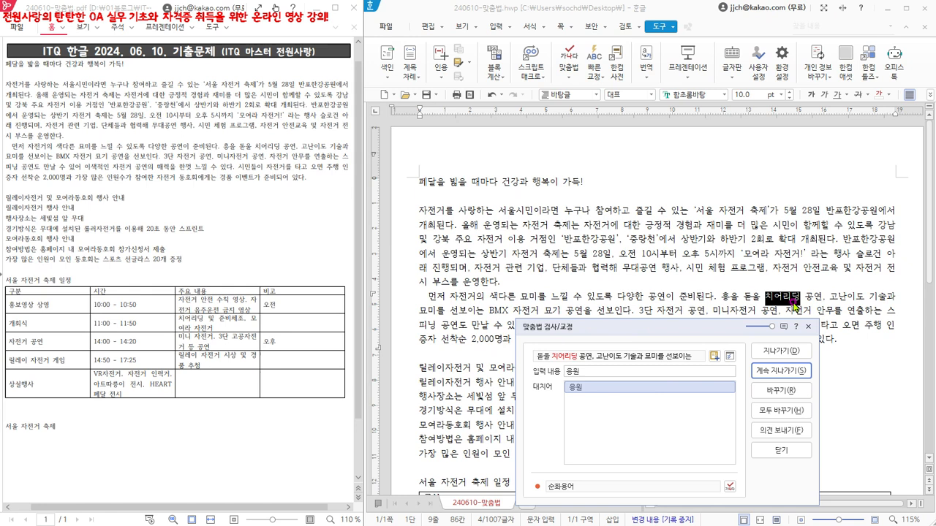
left_click(579, 389)
left_click(779, 343)
left_click(783, 376)
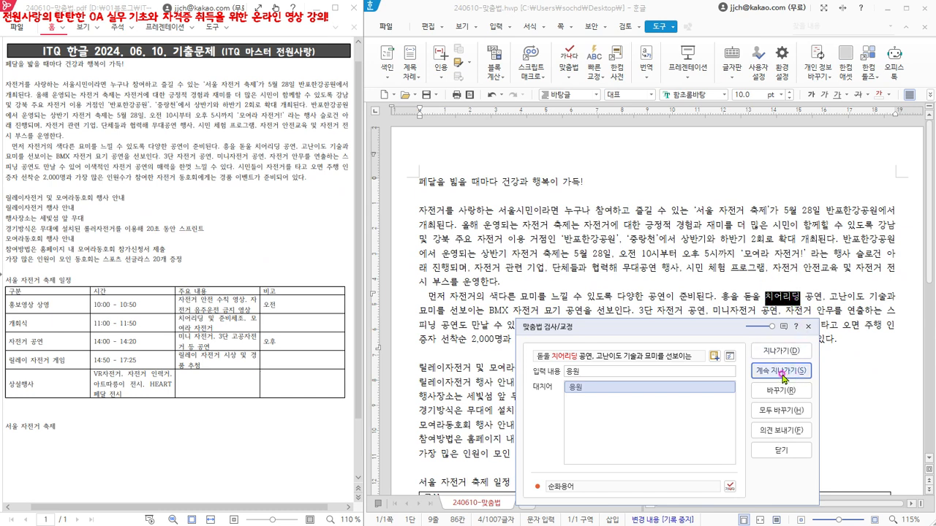
left_click(780, 375)
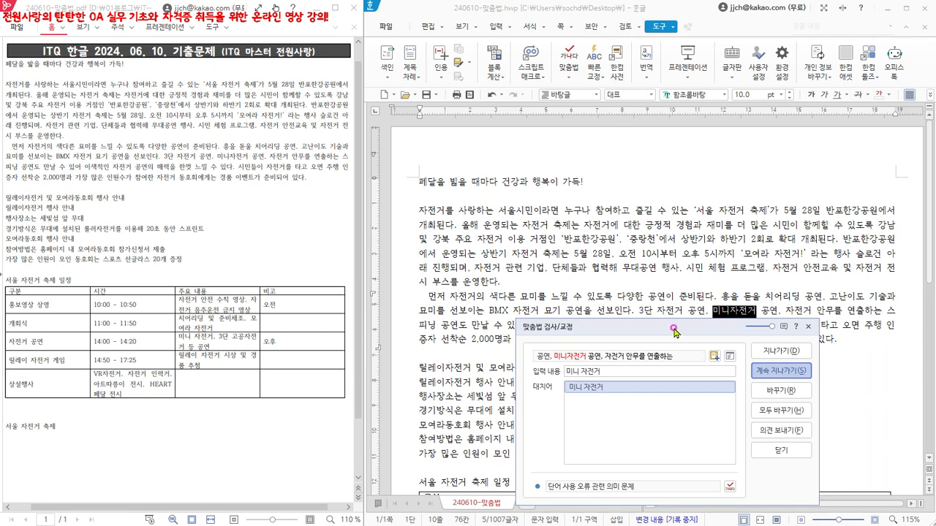
key("Return")
left_click_drag(675, 331, 649, 135)
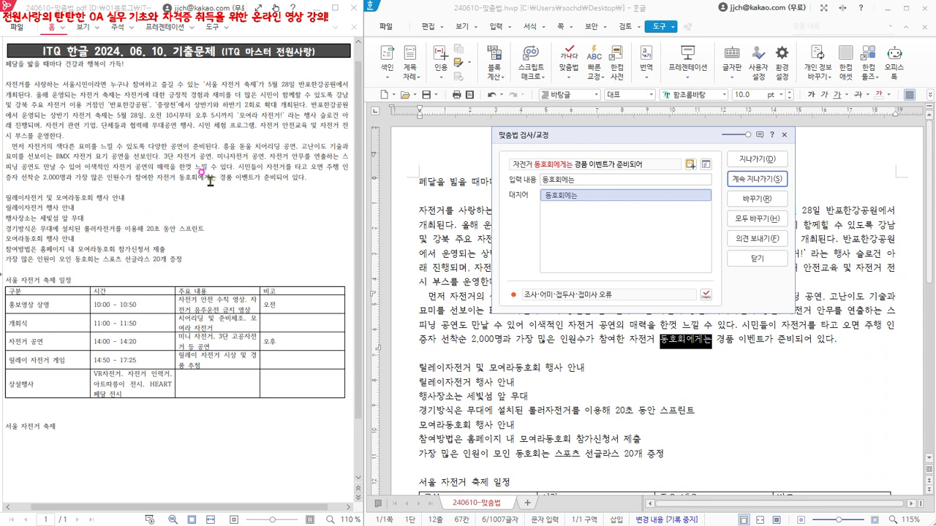
Always skip the flagged word 동호회에게는 and the ones in the event guide section, including 릴레이자전거, 행사장소는, 롤러자전거를 and 참여방법은
left_click(759, 182)
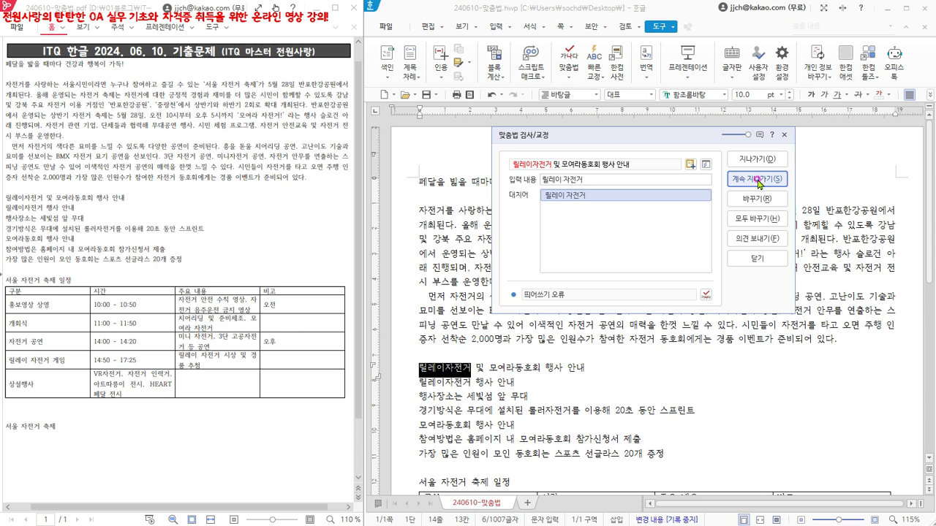
left_click(759, 183)
left_click(759, 183)
left_click(759, 183)
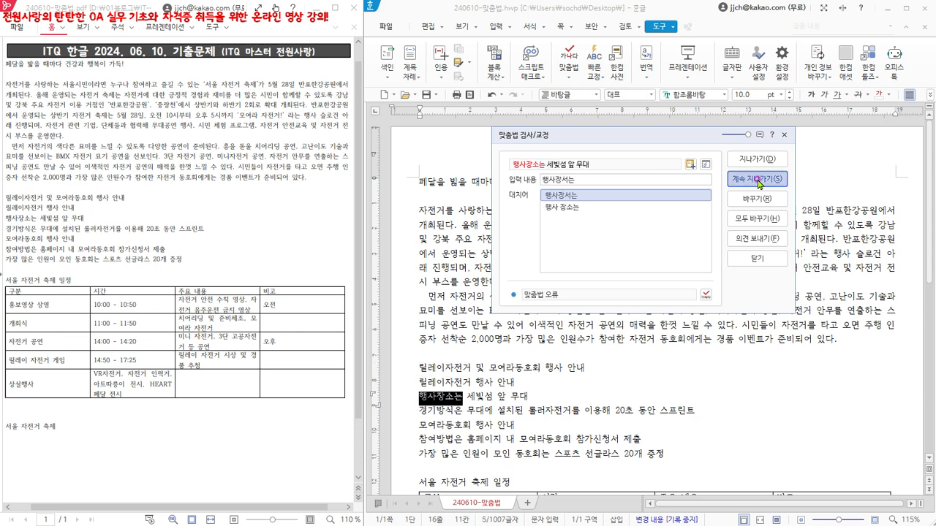
left_click(760, 183)
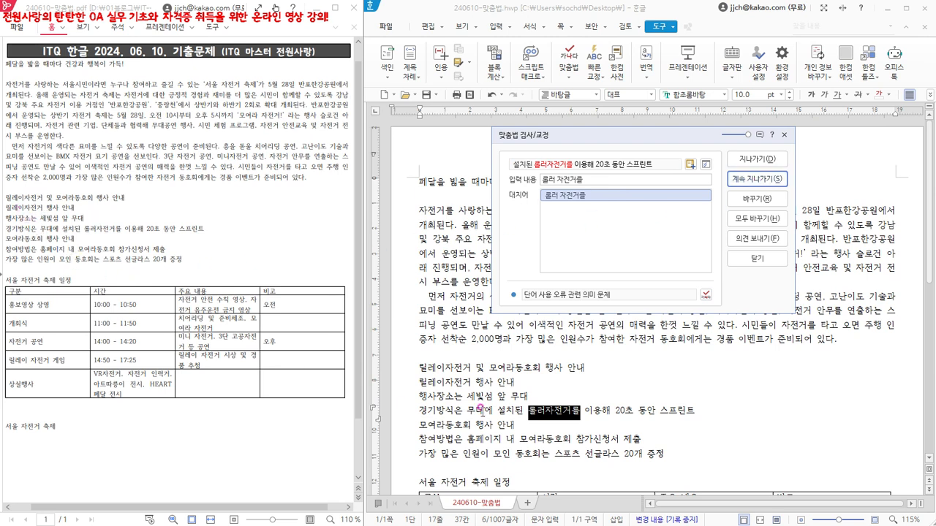
left_click(762, 184)
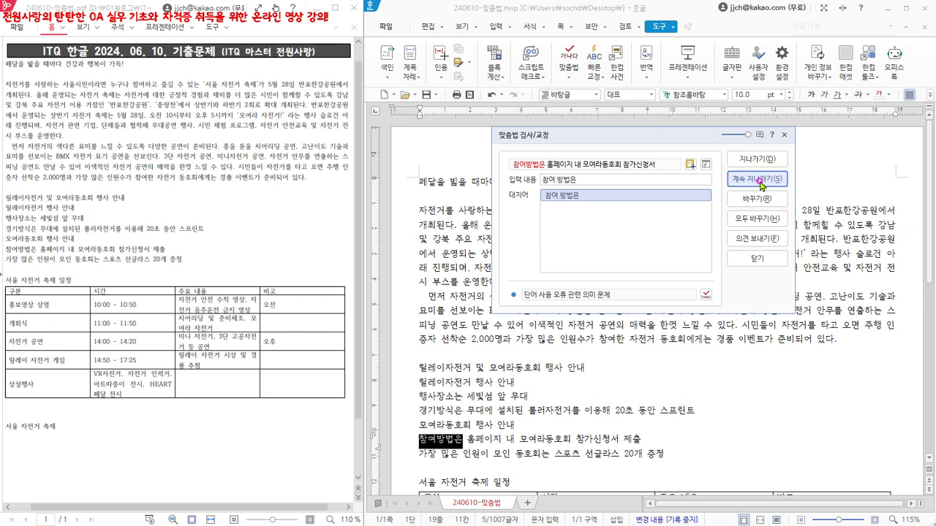
left_click(762, 185)
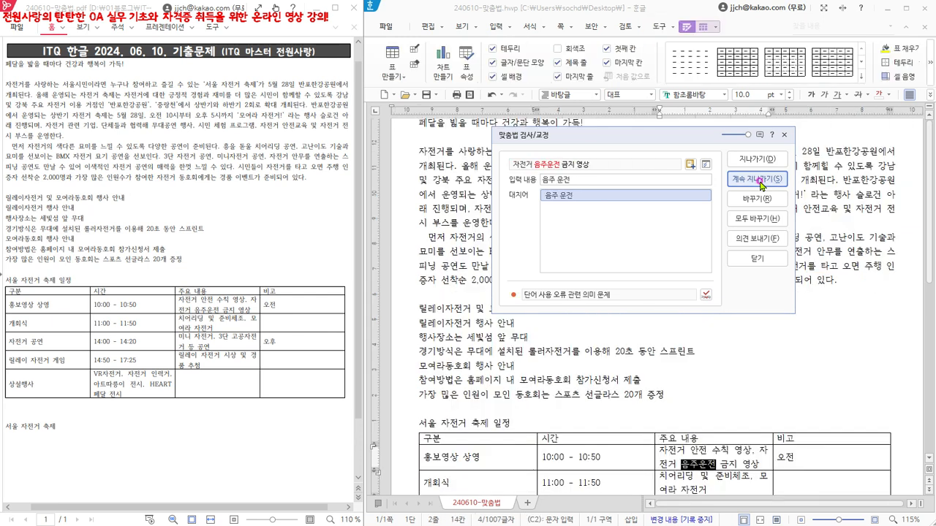
Always skip the words flagged in the schedule table, including 음주운전, 모여라 자전거, 고공자전거, 상설행사 and VR자전거, and finish the check from the document's beginning
left_click(762, 184)
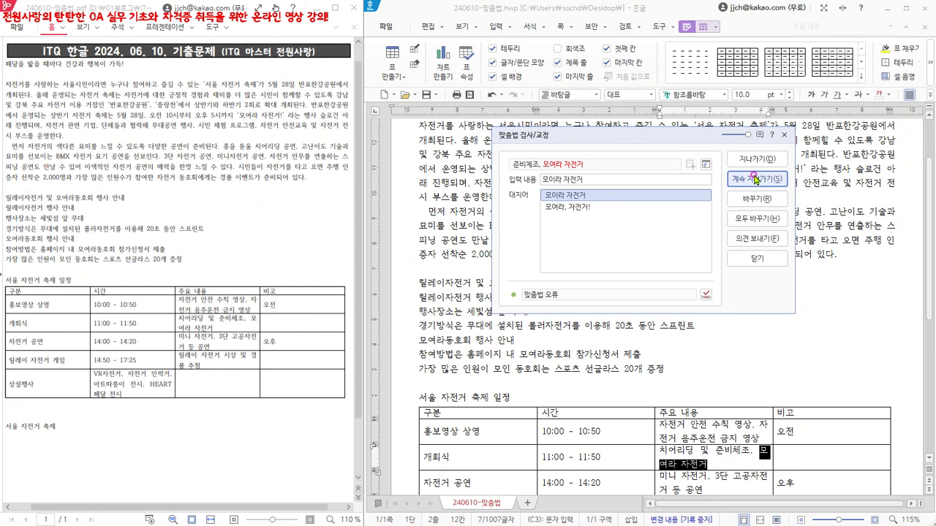
left_click(755, 180)
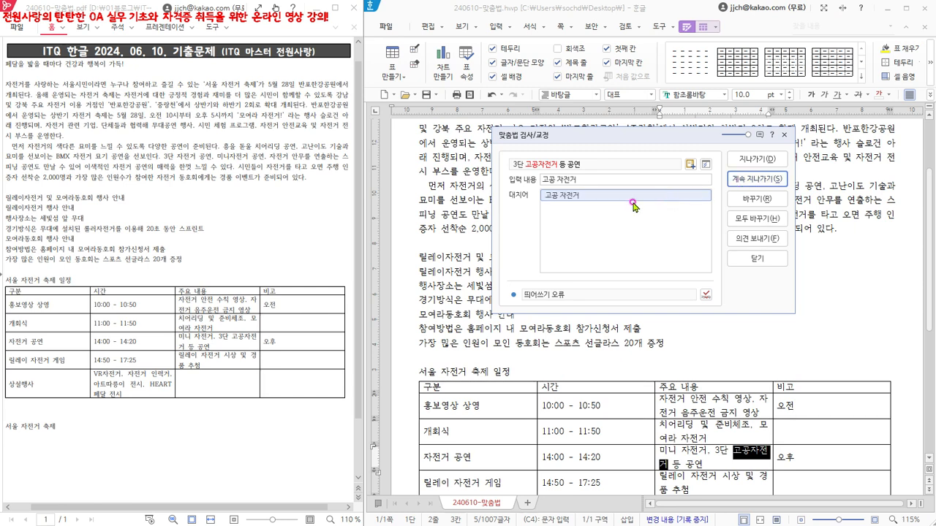
left_click(757, 179)
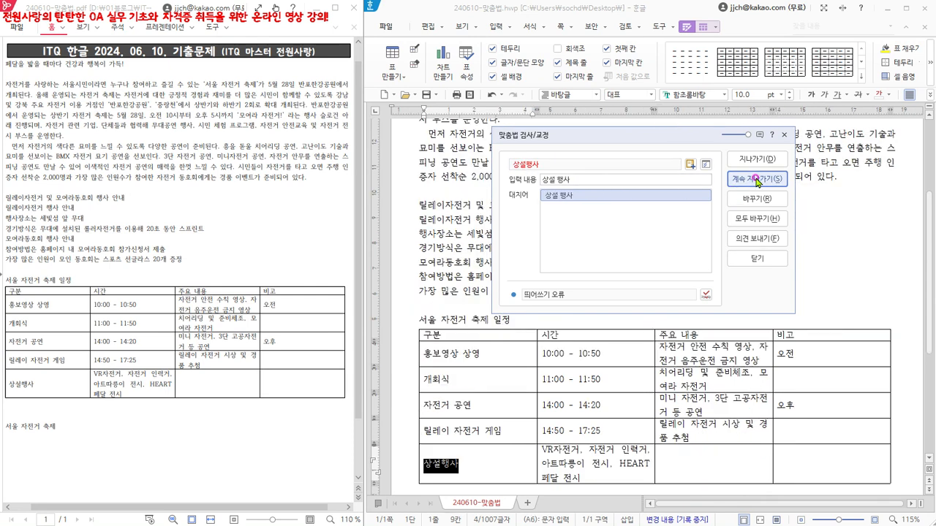
left_click(758, 179)
left_click(757, 180)
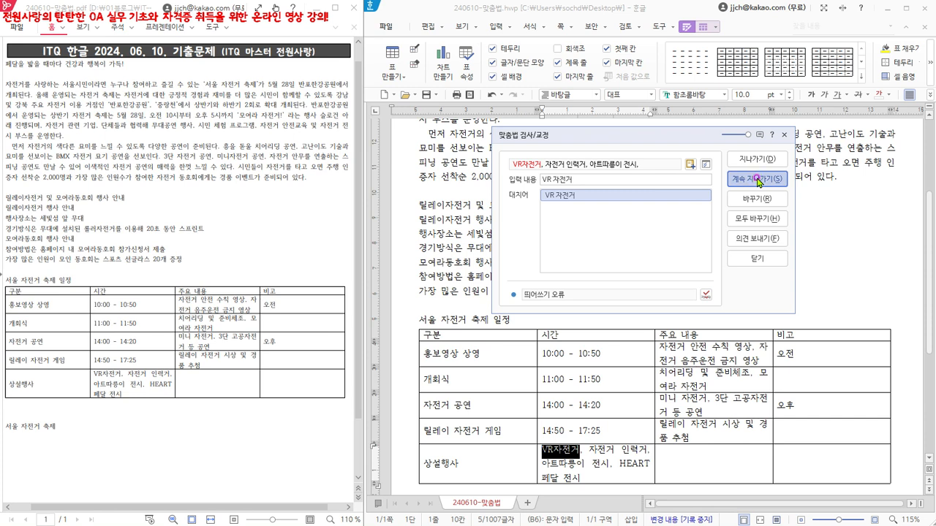
left_click(758, 179)
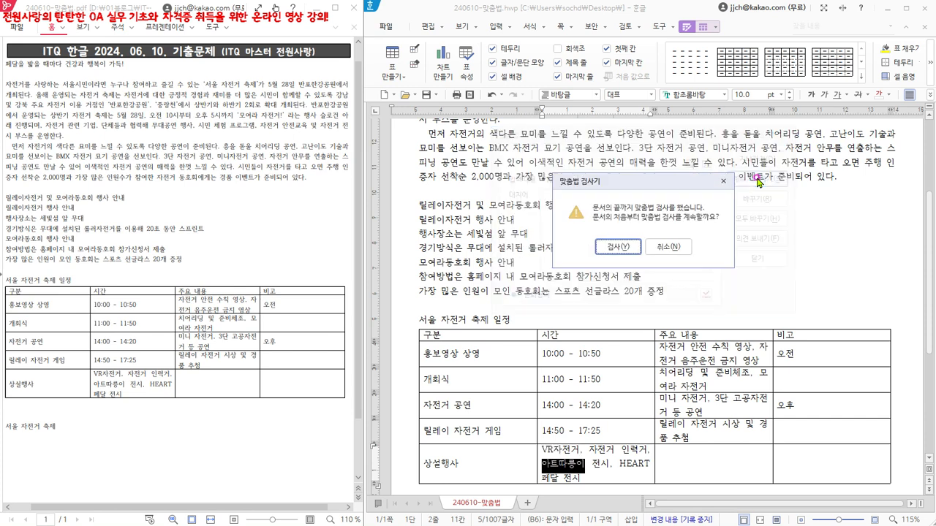
left_click(629, 247)
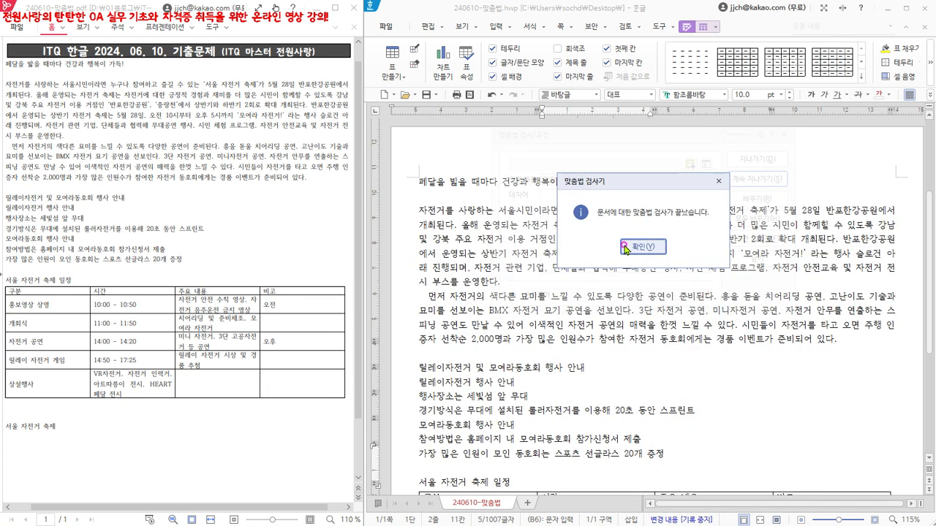
left_click(636, 247)
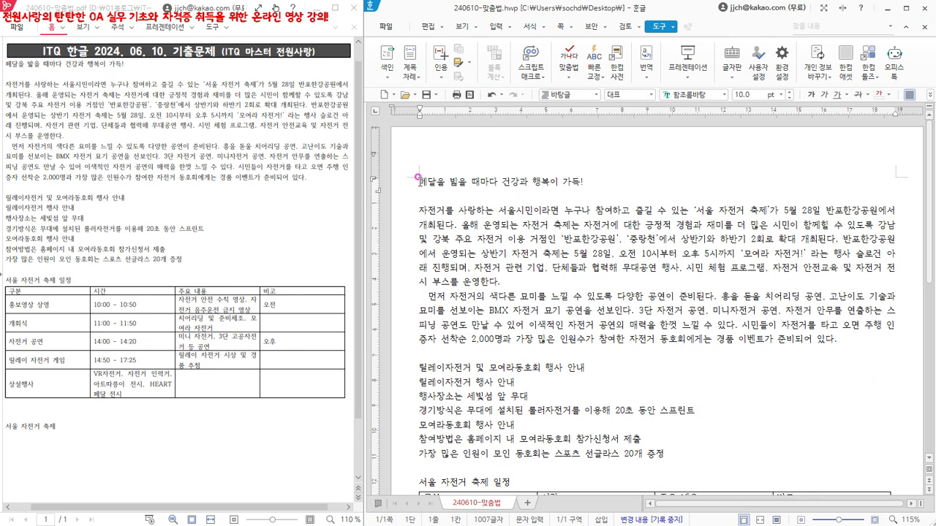
Rerun the spelling check on the whole document, skipping '모여라 자전거!' 라는, 체험 프로그램 and 모여라 자전거 until the check is complete
key("F8")
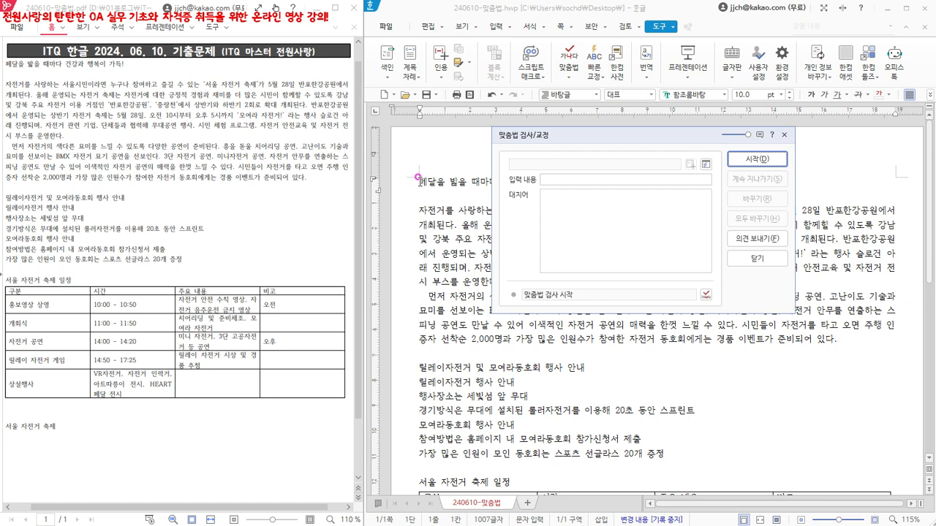
left_click(758, 160)
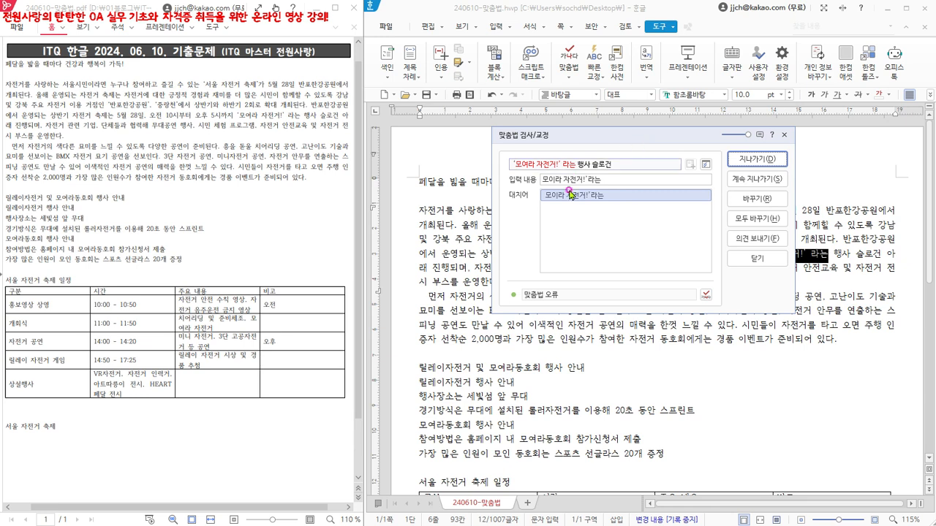
left_click(757, 160)
left_click(564, 196)
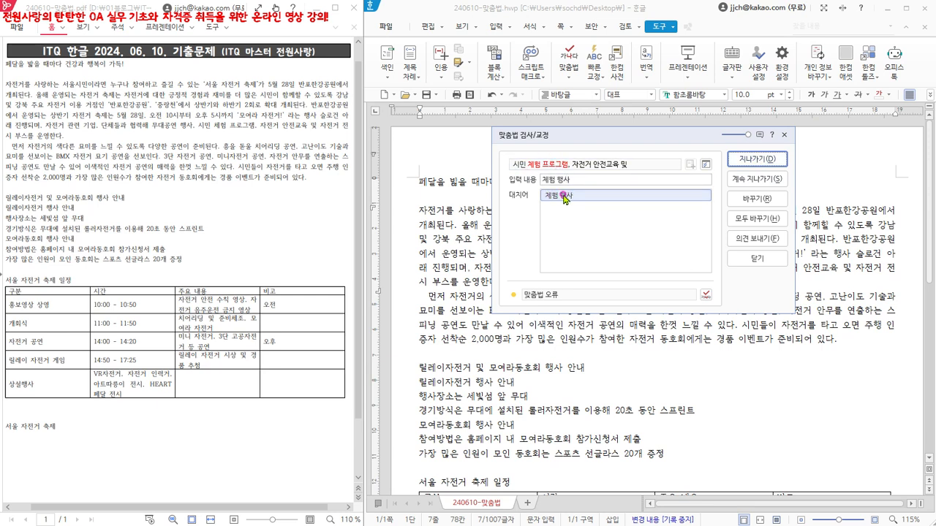
left_click(756, 166)
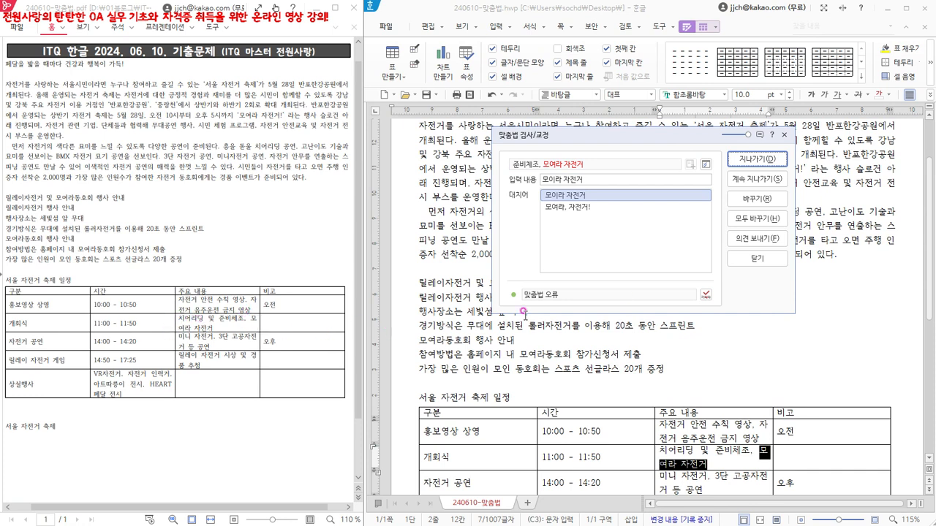
left_click(756, 185)
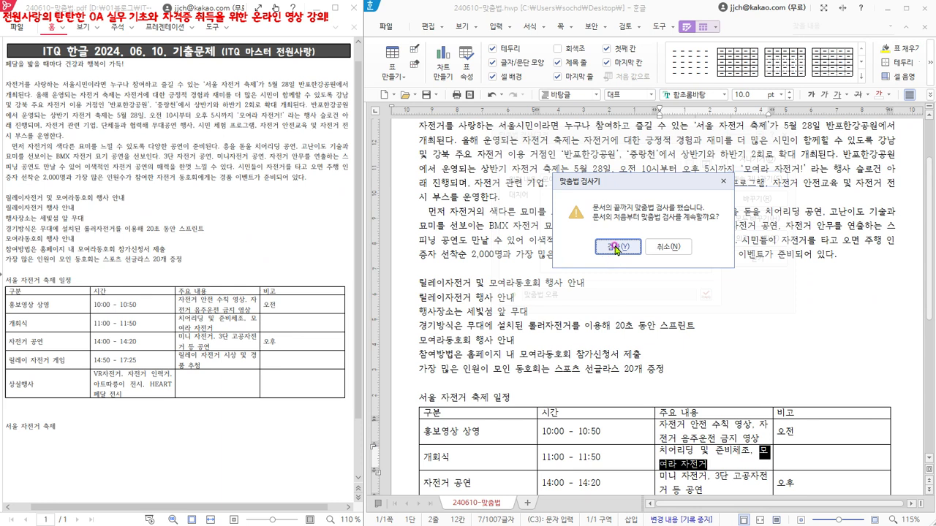
left_click(617, 248)
left_click(642, 247)
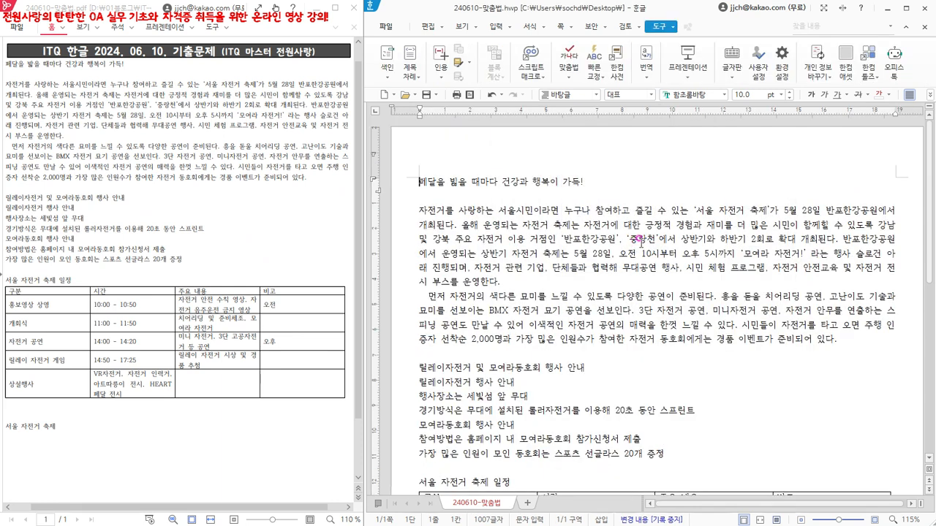
Review the words stored in the spelling checker's user dictionary (사용자 사전), from the first entry to the last
key("F8")
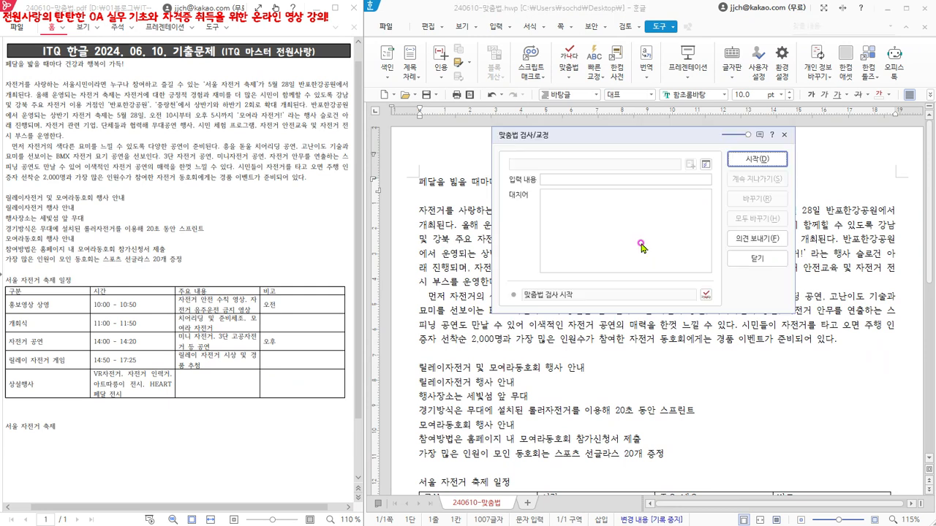
left_click(704, 166)
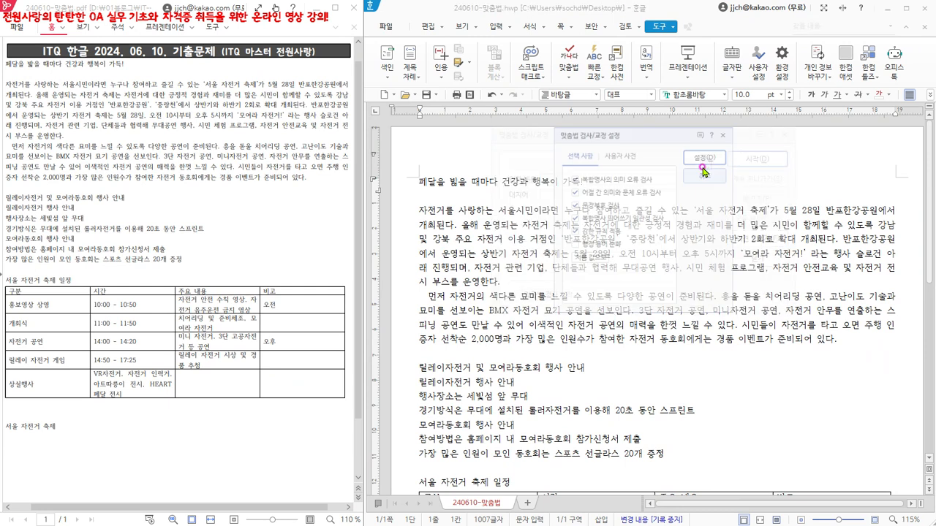
left_click(614, 156)
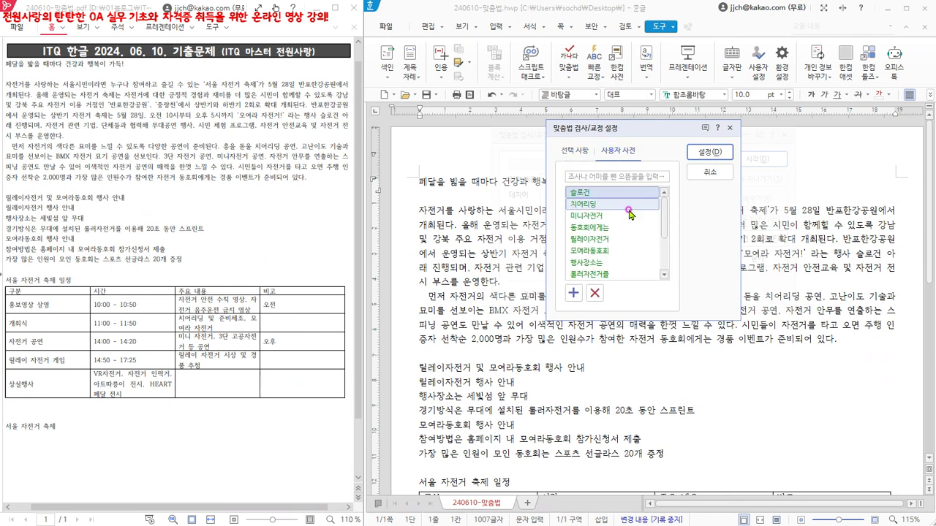
left_click_drag(665, 225, 670, 262)
left_click(605, 217)
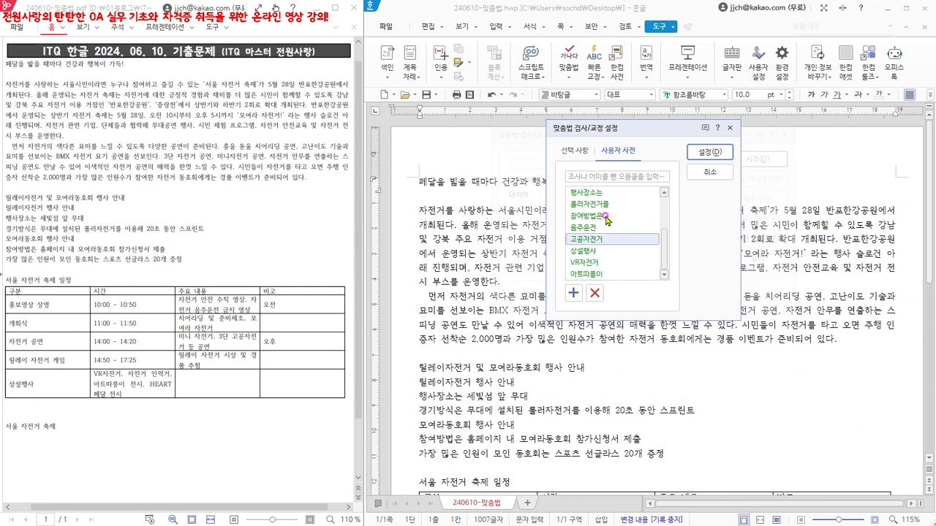
left_click_drag(663, 272, 665, 216)
left_click(596, 193)
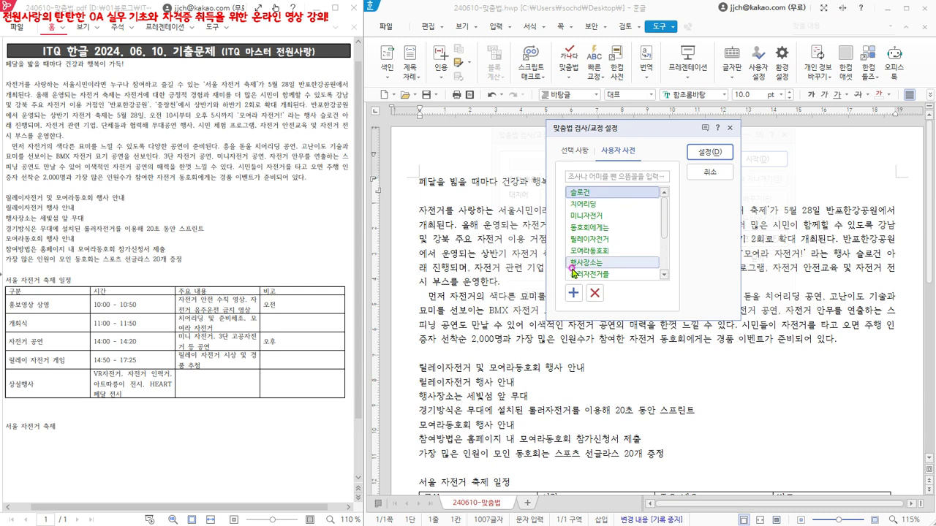
Add the word 추가하기 to the spelling checker's user dictionary and locate it at the end of the word list
left_click(589, 175)
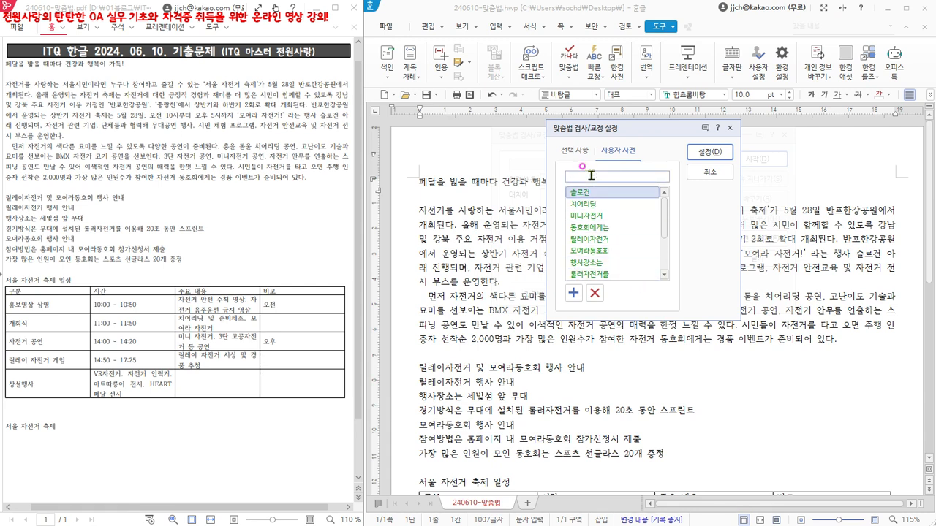
type("ㅊㅜ가")
type("하기")
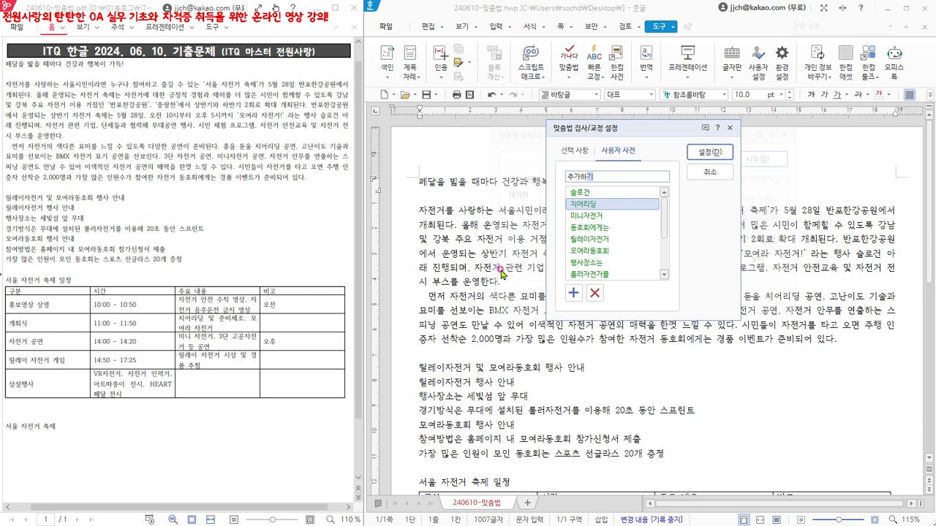
left_click(573, 298)
left_click_drag(664, 220, 670, 271)
left_click(607, 275)
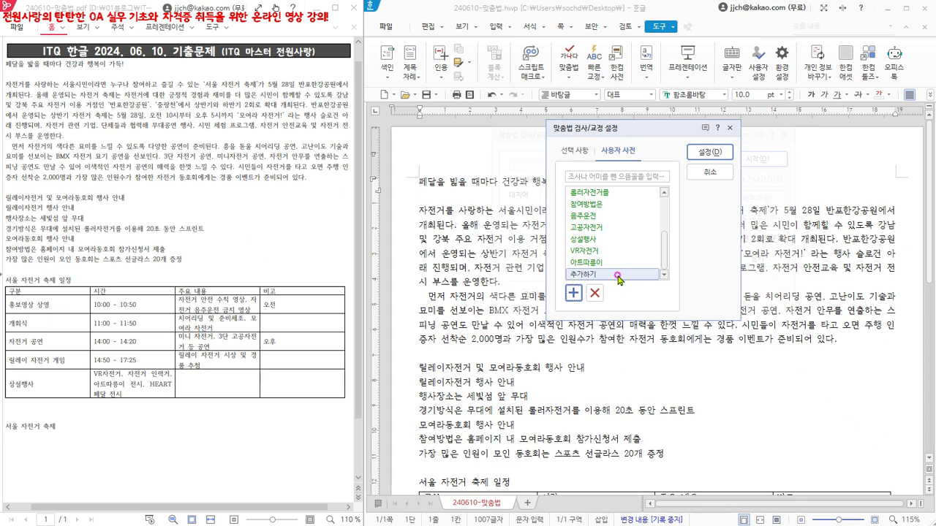
Delete the word 추가하기 from the user dictionary, apply the settings and close the spelling checker
left_click(590, 276)
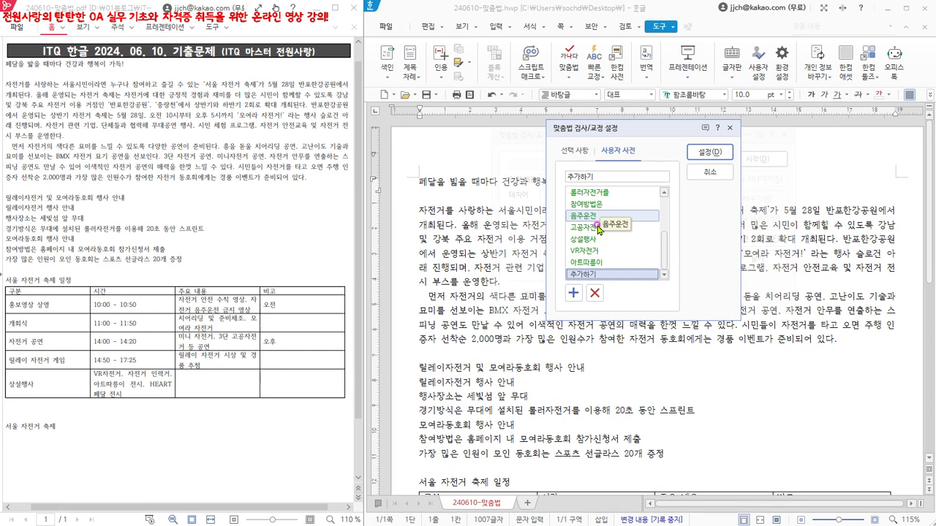
left_click(599, 294)
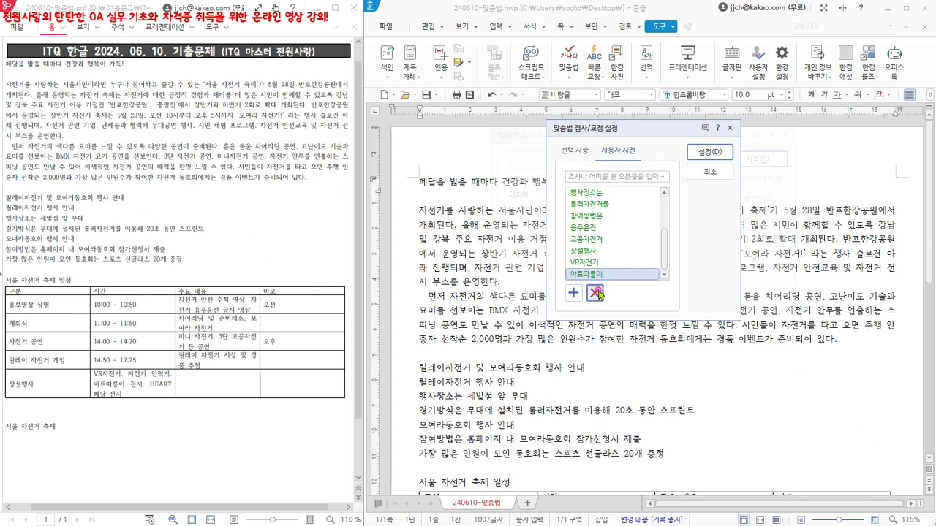
left_click(708, 152)
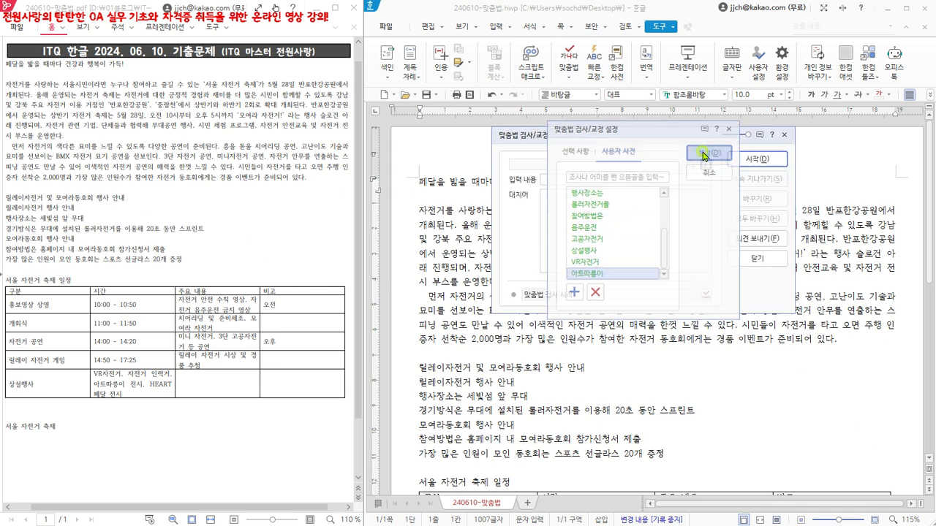
left_click(756, 267)
left_click(754, 259)
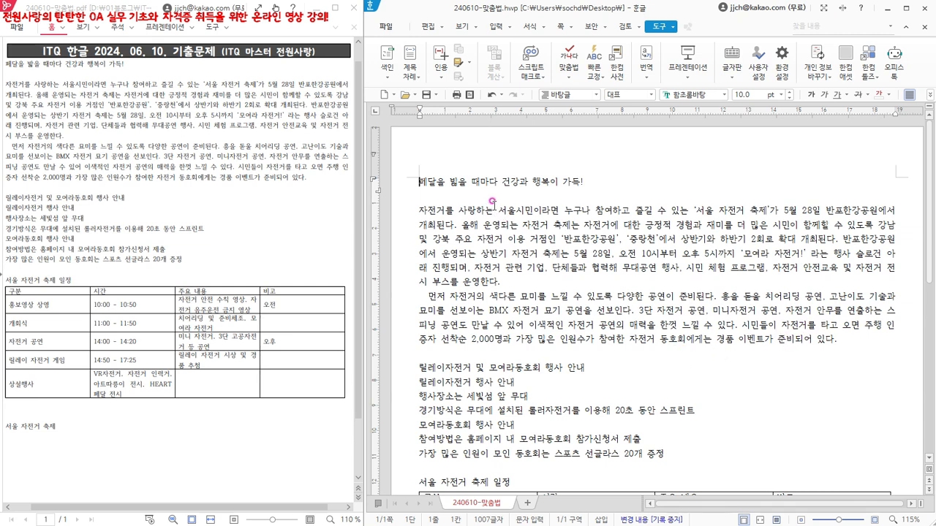
Save the document under a new name in the 바탕 화면 folder as 240610-문서.hwp
left_click(385, 27)
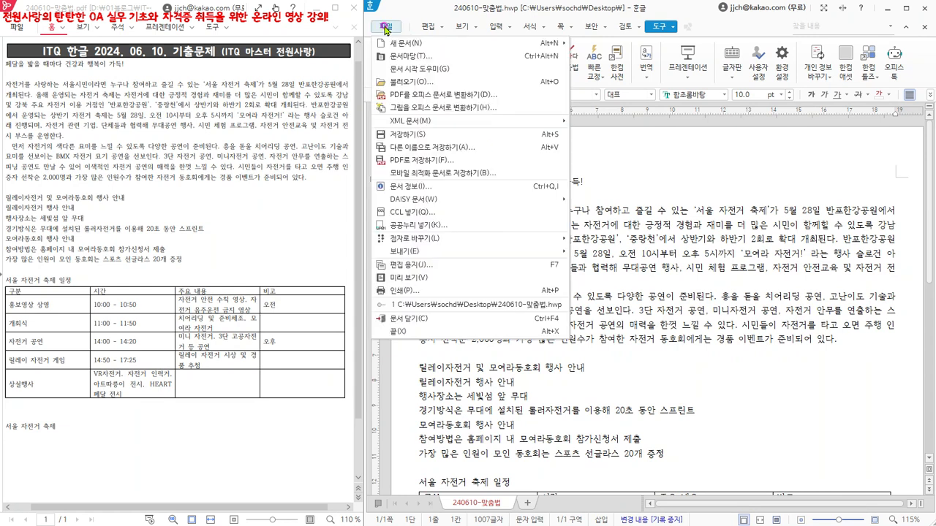
left_click(437, 149)
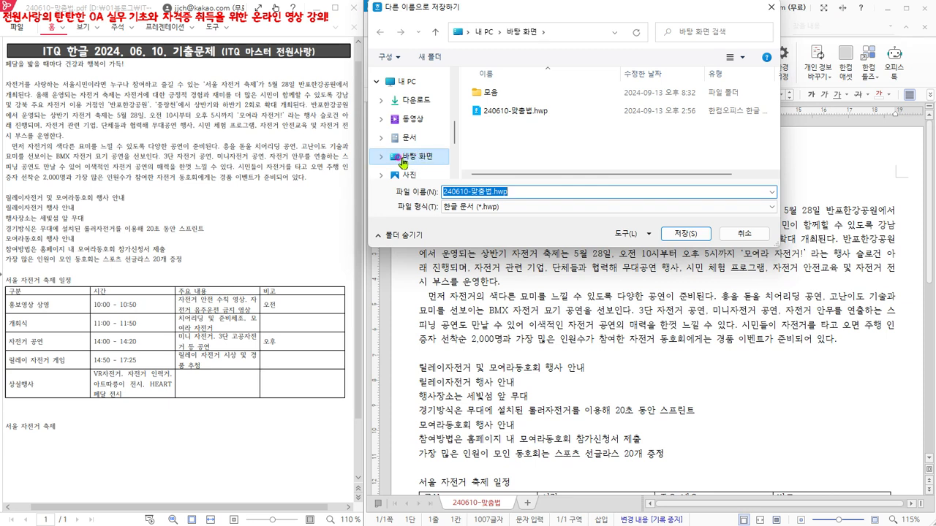
left_click(422, 161)
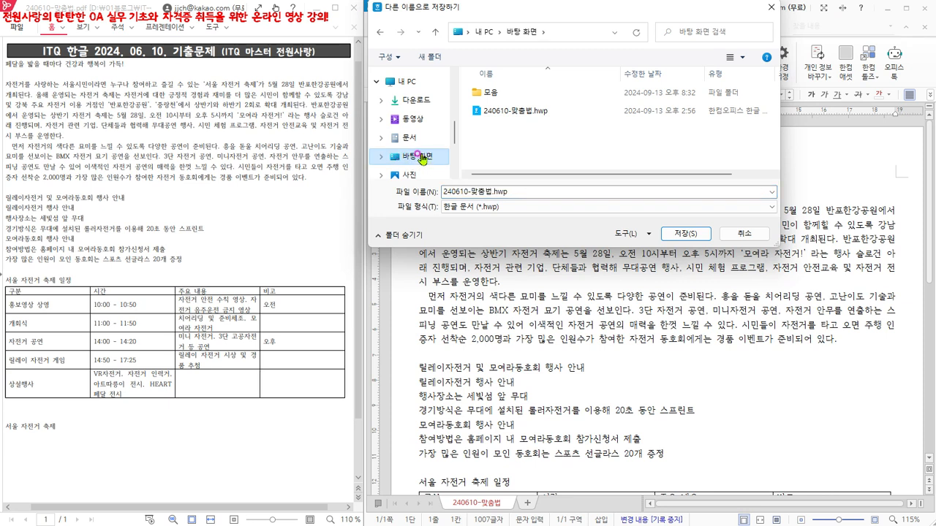
left_click(471, 192)
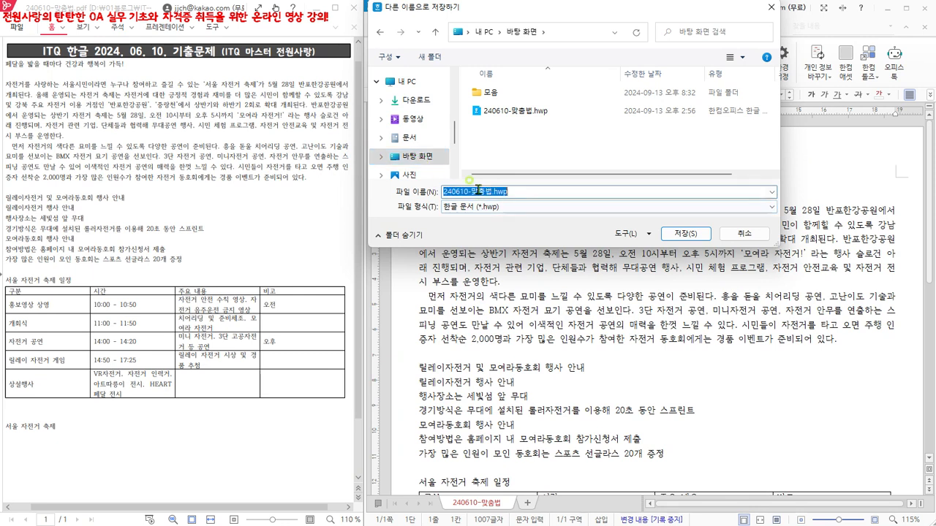
left_click_drag(472, 192, 489, 192)
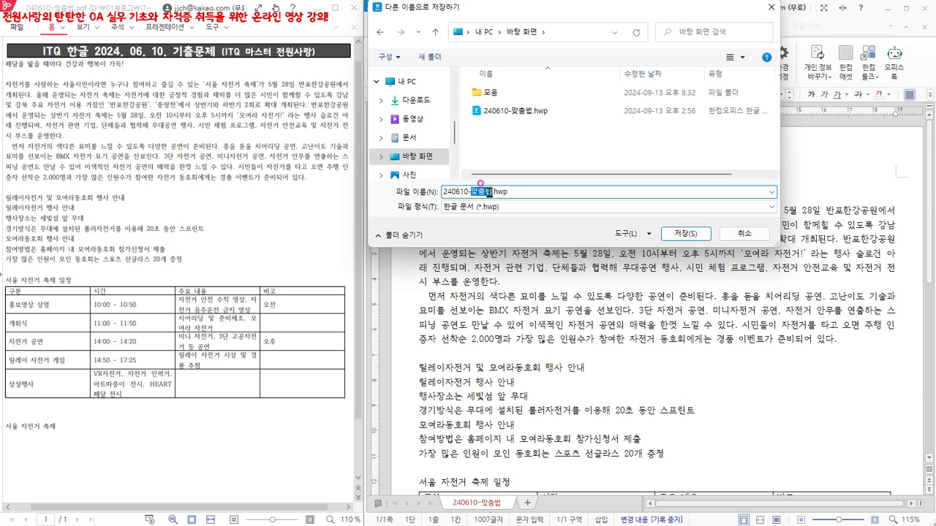
type("ㅁ")
type("문서")
left_click(690, 236)
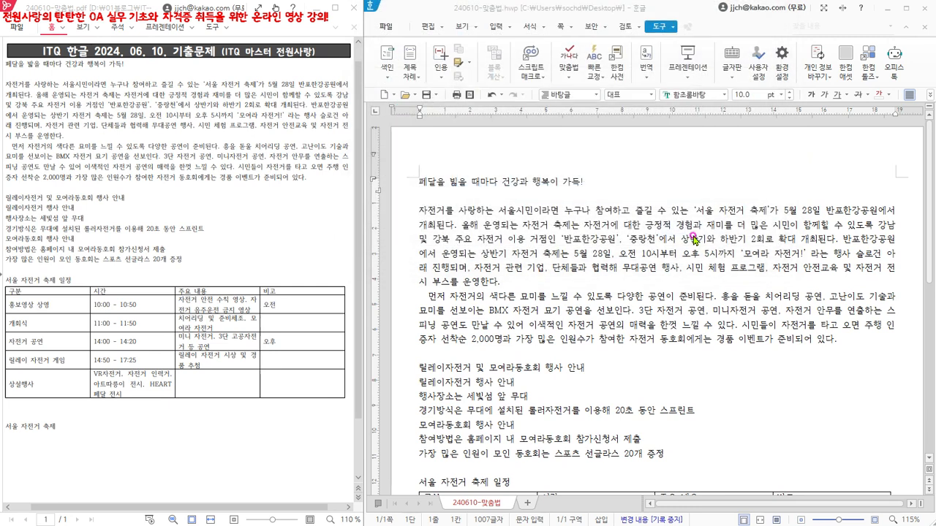